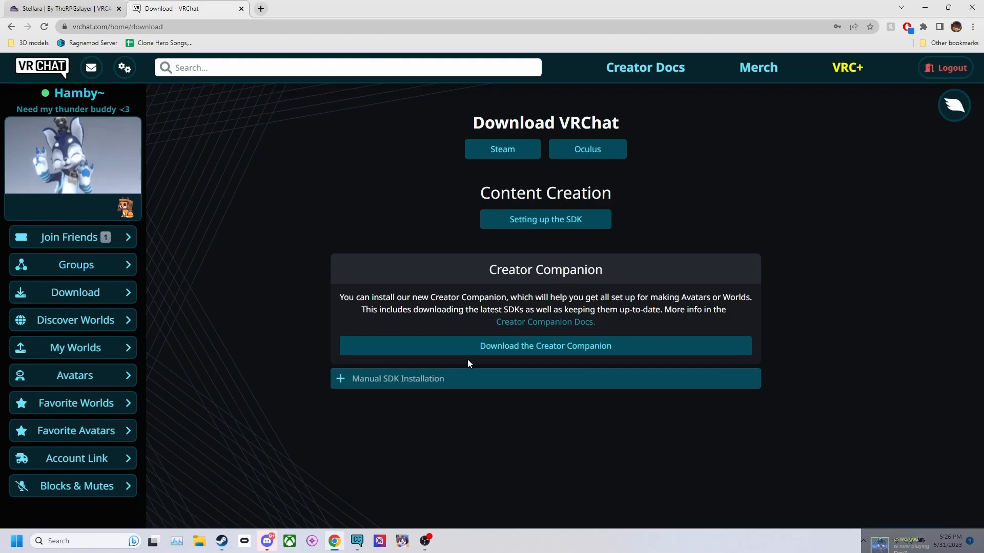
Step: Switch to Creator Companion, create a new project named Test avatars from the Avatar Project template, and open it in Unity
{"action": "mouse_move", "coordinate": [351, 545]}
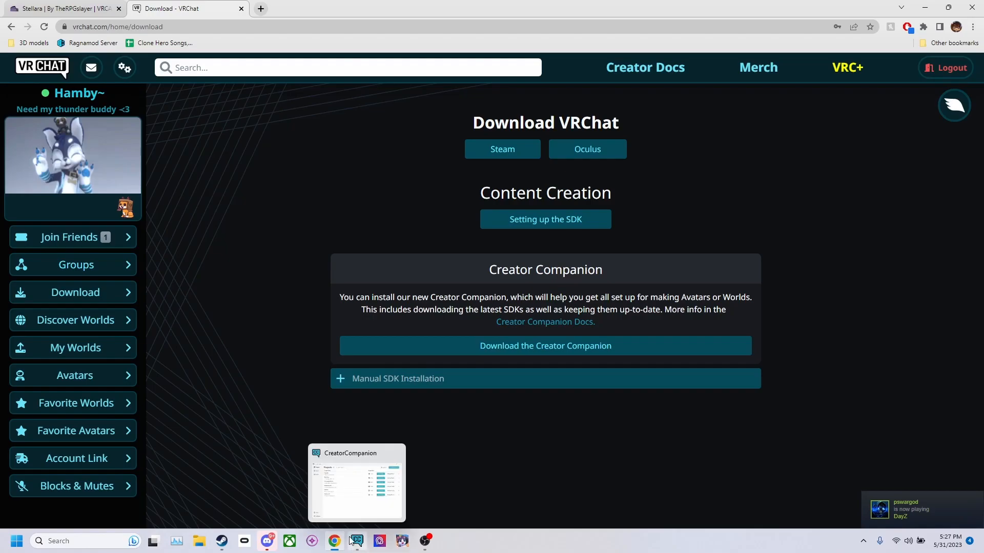
{"action": "left_click", "coordinate": [352, 495]}
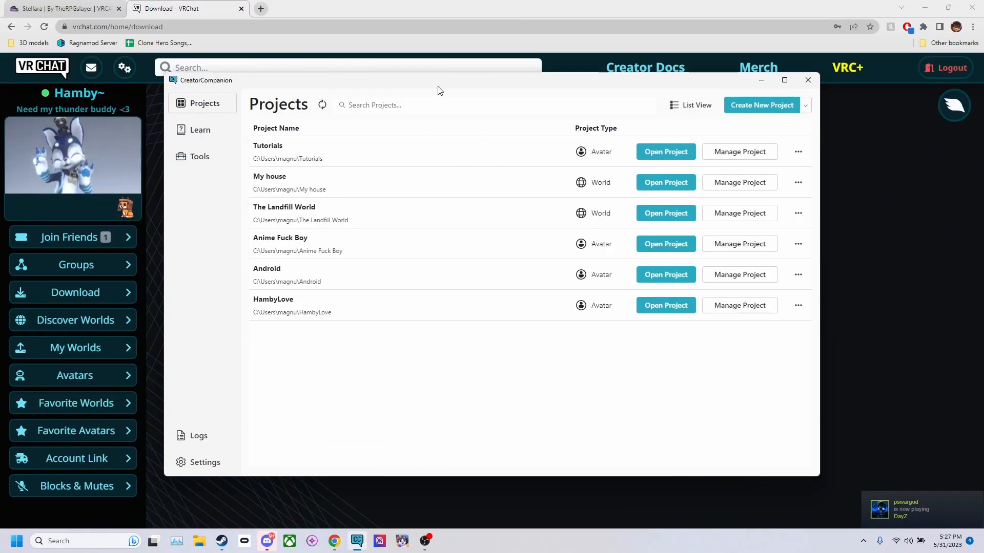
{"action": "left_click", "coordinate": [772, 104]}
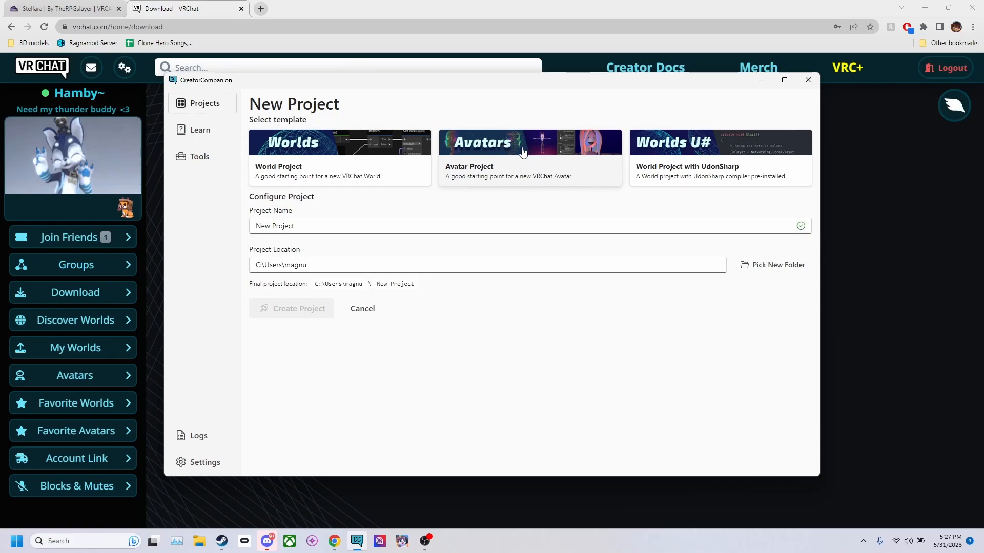
{"action": "left_click", "coordinate": [395, 227]}
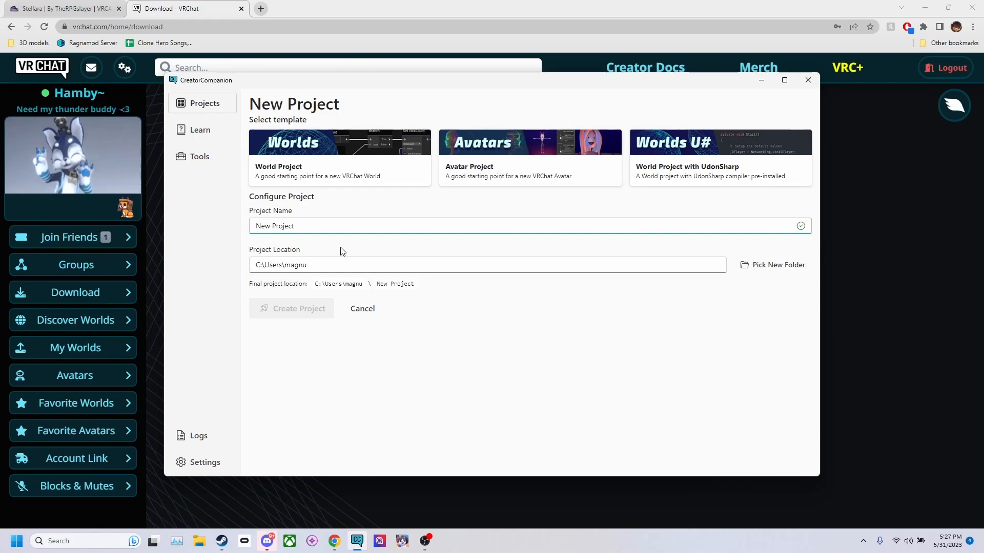
{"action": "key", "text": "ctrl+a"}
{"action": "type", "text": "Test avatar"}
{"action": "left_click", "coordinate": [535, 162]}
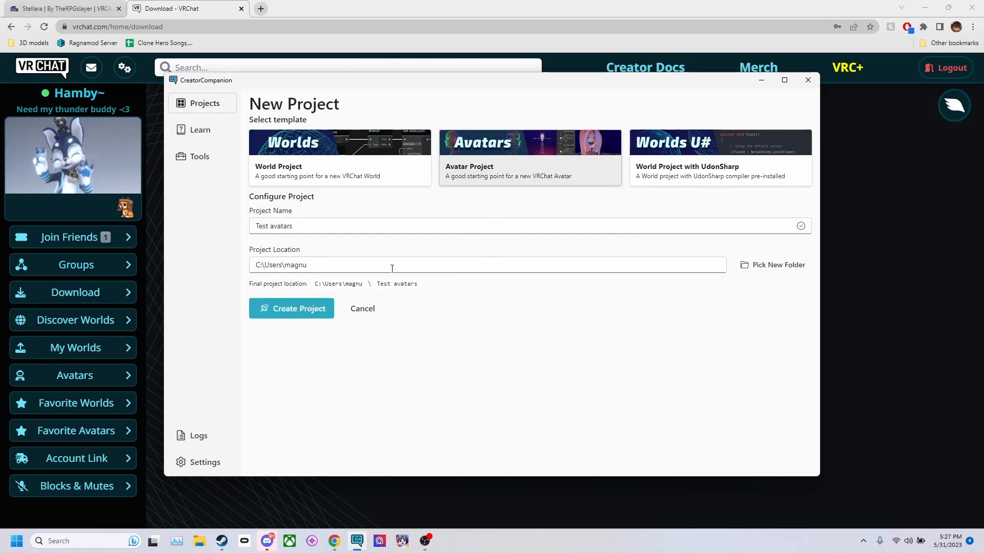
{"action": "left_click", "coordinate": [289, 310]}
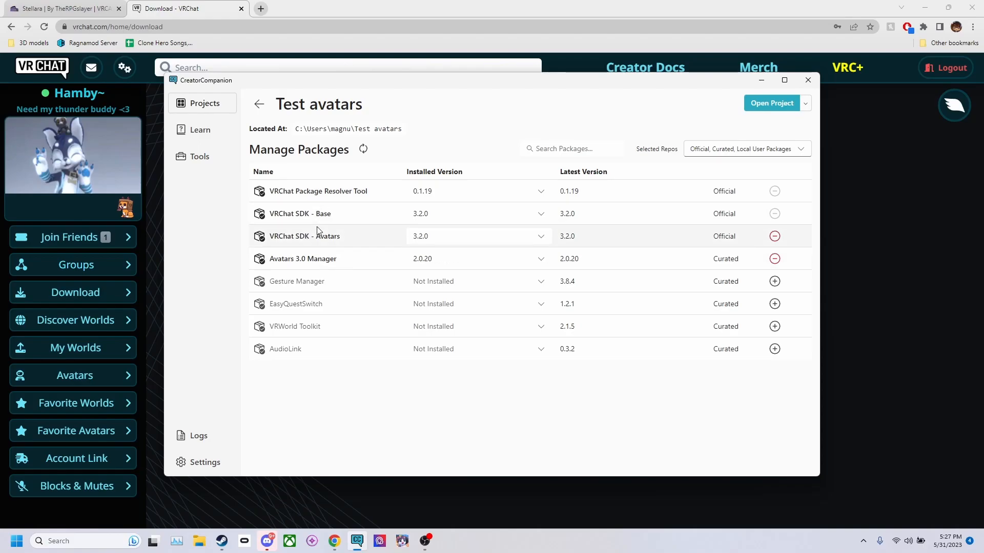
{"action": "left_click", "coordinate": [769, 103]}
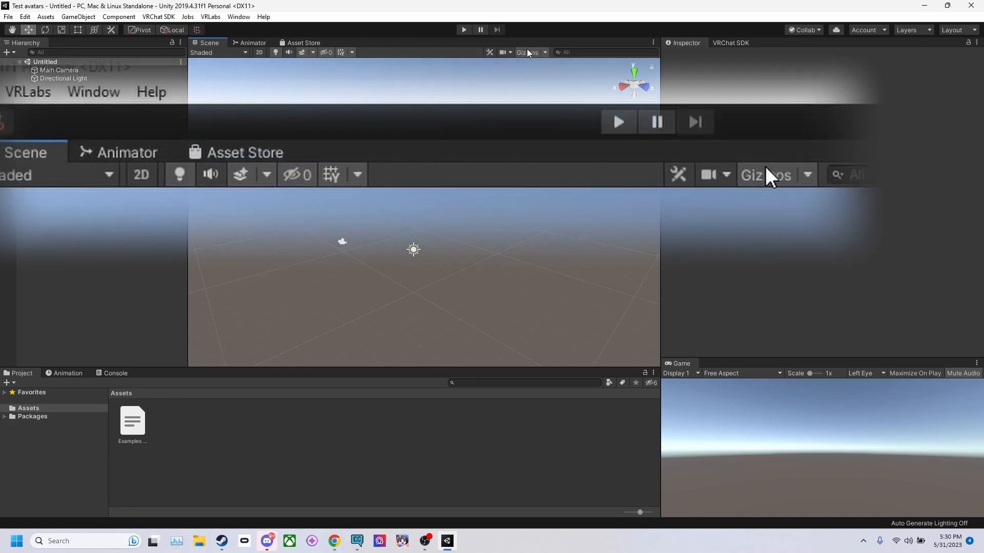
{"action": "middle_click_drag", "start_coordinate": [418, 254], "coordinate": [370, 200]}
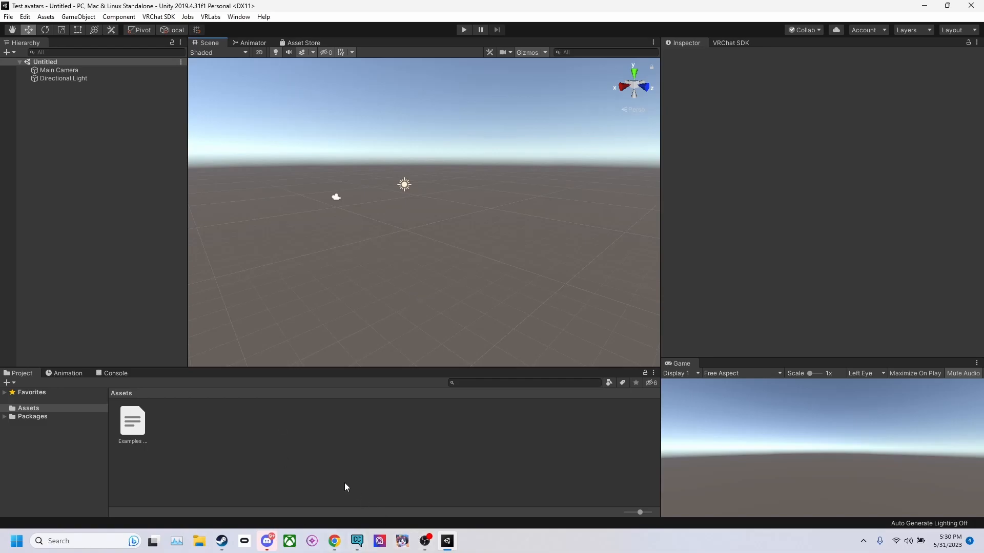
Step: Switch to Chrome and get the Stellara (FREE VRChat Base) on Gumroad at a price of 0
{"action": "left_click", "coordinate": [334, 541]}
{"action": "left_click", "coordinate": [64, 9]}
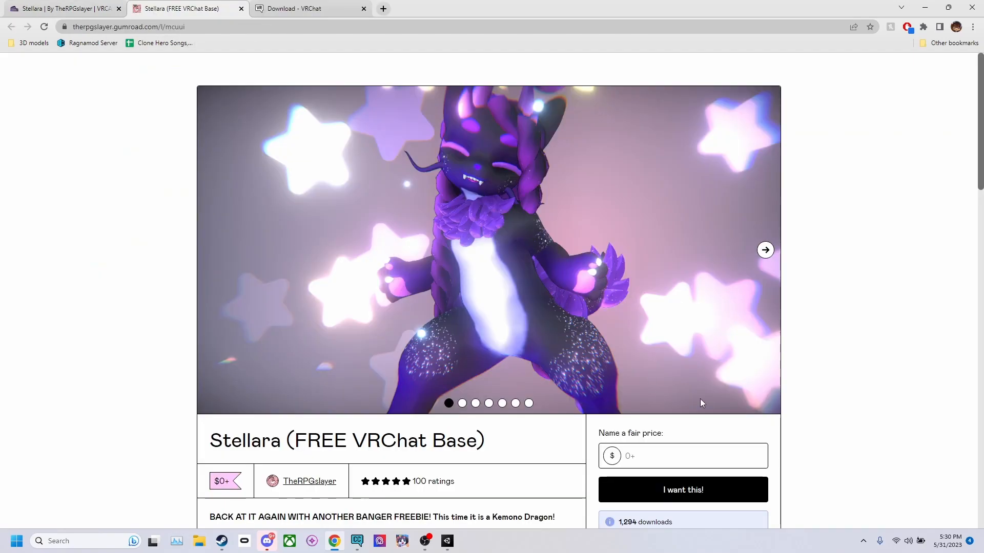
{"action": "left_click", "coordinate": [667, 463]}
{"action": "type", "text": "0"}
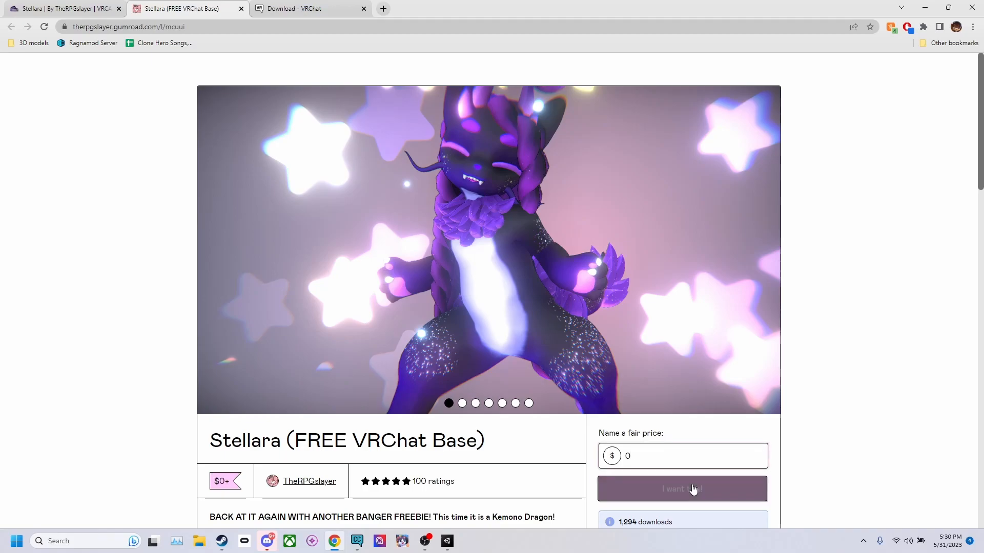
{"action": "left_click", "coordinate": [690, 489]}
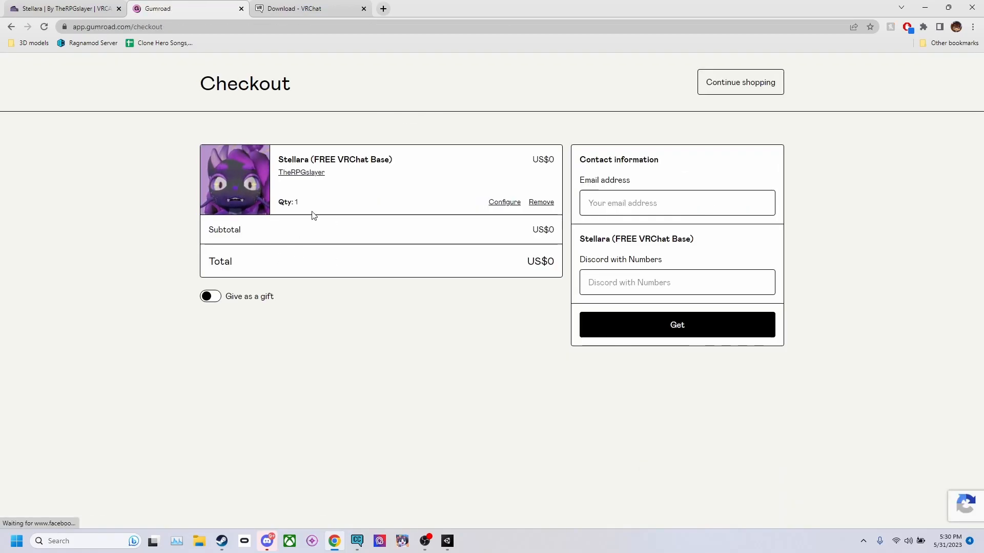
{"action": "left_click", "coordinate": [671, 326]}
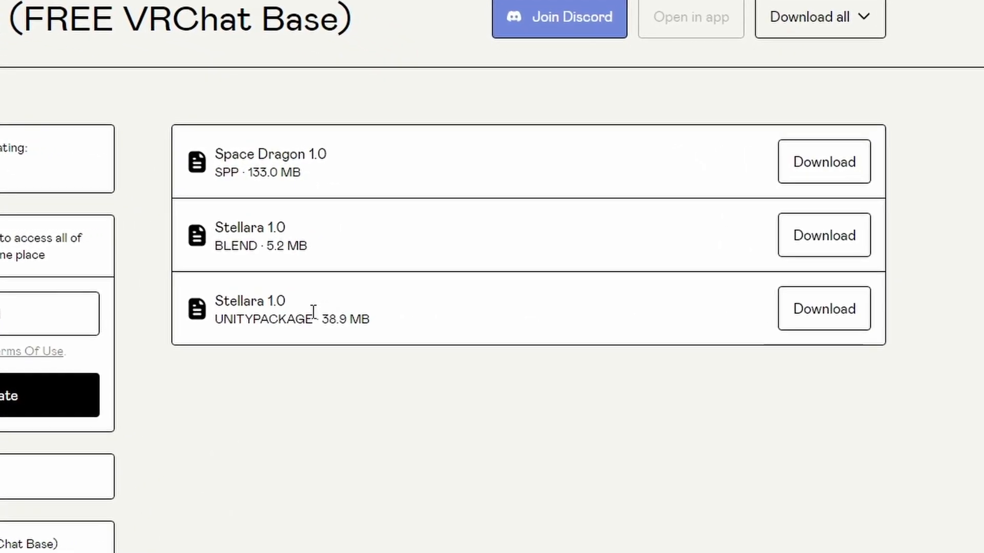
Step: Examine the file formats offered for download with the Stellara base
{"action": "left_click_drag", "start_coordinate": [251, 306], "coordinate": [340, 306]}
{"action": "left_click_drag", "start_coordinate": [156, 263], "coordinate": [114, 266]}
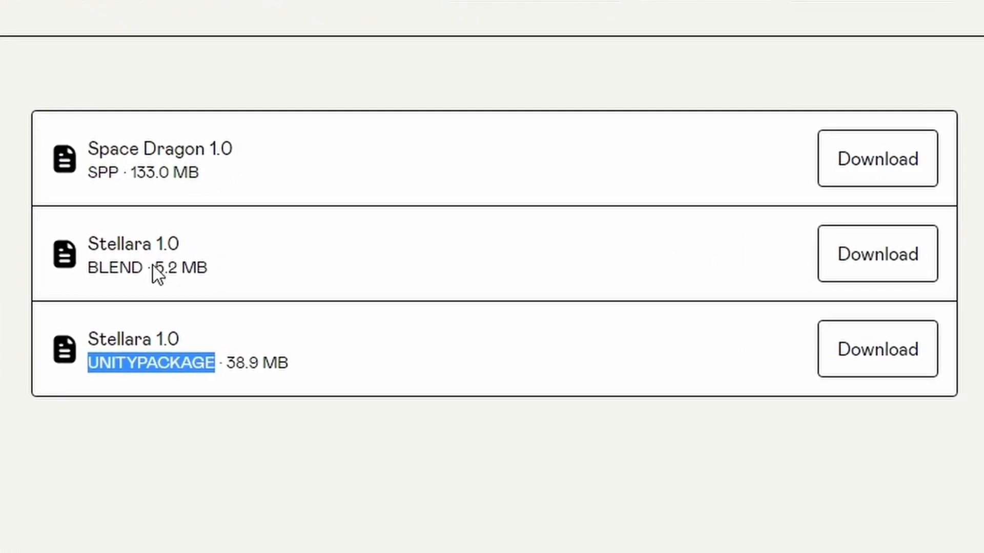
{"action": "left_click", "coordinate": [206, 267]}
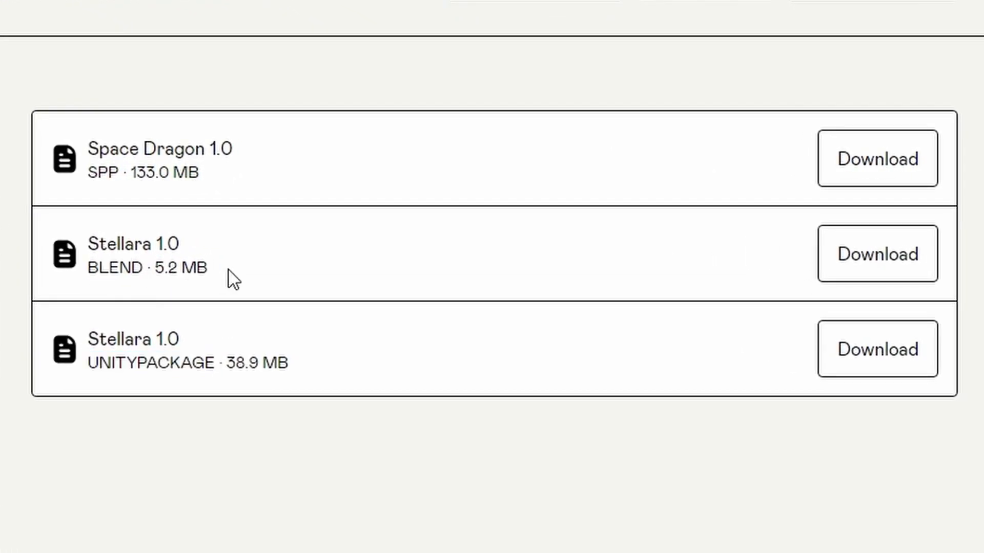
{"action": "left_click_drag", "start_coordinate": [90, 175], "coordinate": [165, 183]}
{"action": "left_click", "coordinate": [139, 165]}
{"action": "left_click_drag", "start_coordinate": [98, 368], "coordinate": [250, 362]}
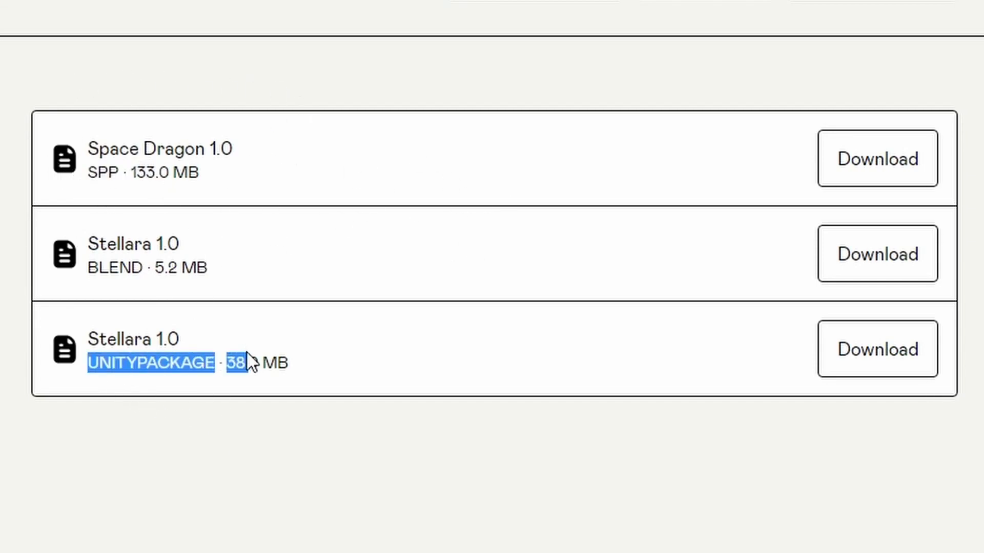
{"action": "left_click", "coordinate": [729, 374]}
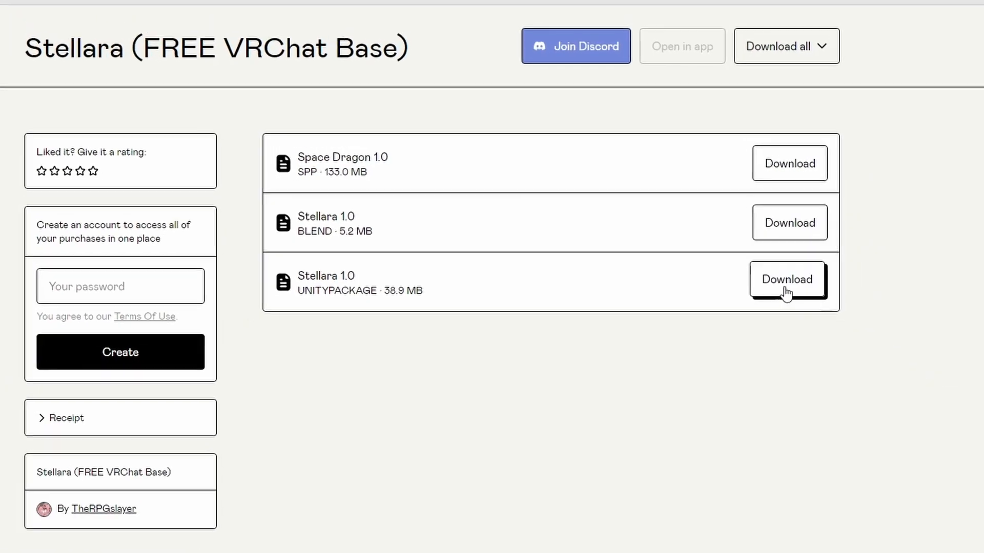
Step: Download the Stellara 1.0 UNITYPACKAGE file and import its complete contents into the Unity project
{"action": "left_click", "coordinate": [786, 290]}
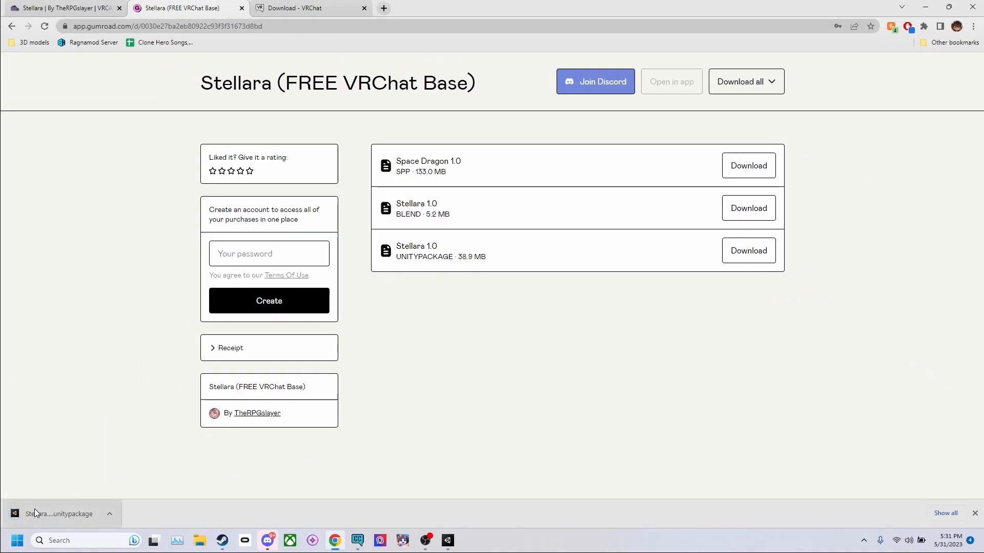
{"action": "left_click", "coordinate": [50, 514]}
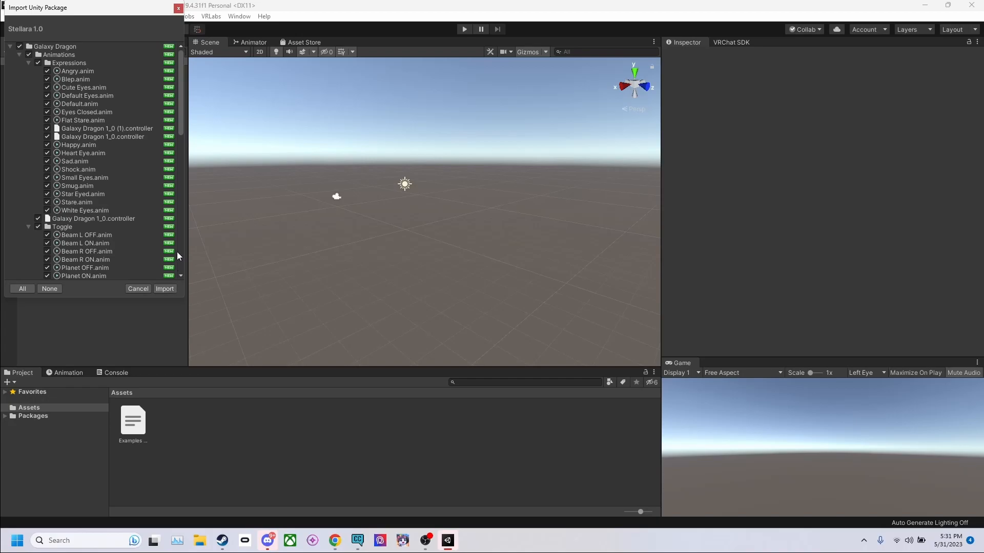
{"action": "left_click", "coordinate": [160, 290]}
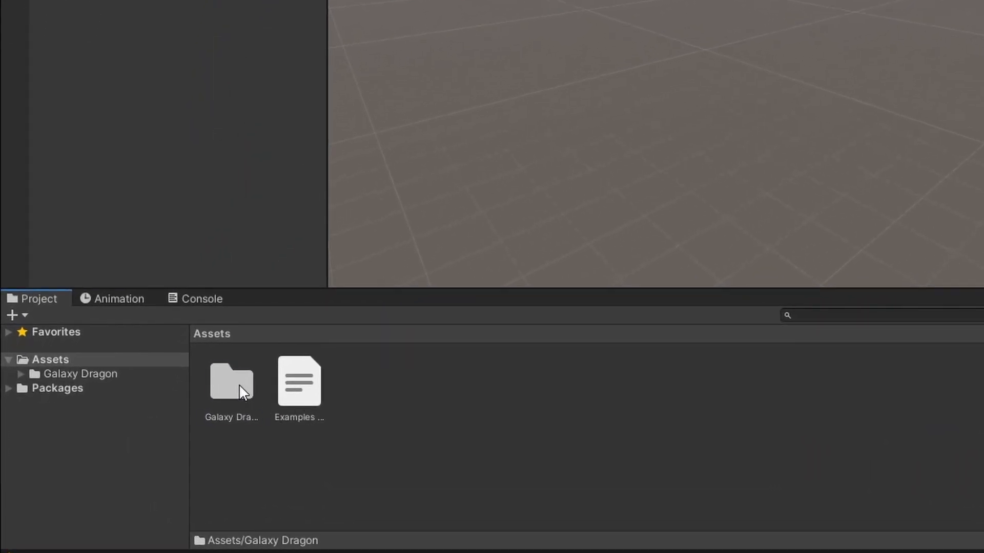
Step: Browse the imported Galaxy Dragon assets folder and open the Galaxy Dragon 1.0 scene
{"action": "left_click", "coordinate": [238, 384]}
{"action": "double_click", "coordinate": [239, 383]}
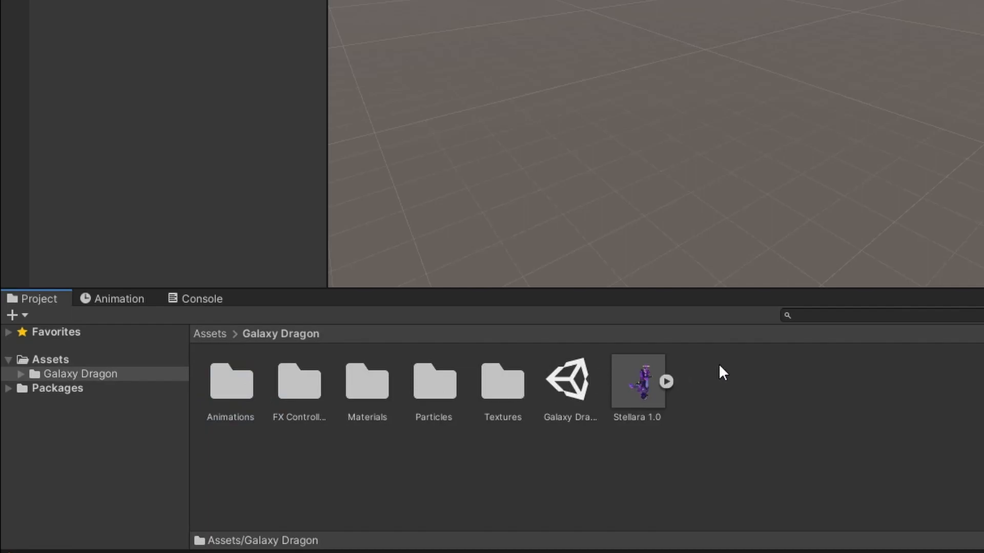
{"action": "left_click", "coordinate": [205, 334]}
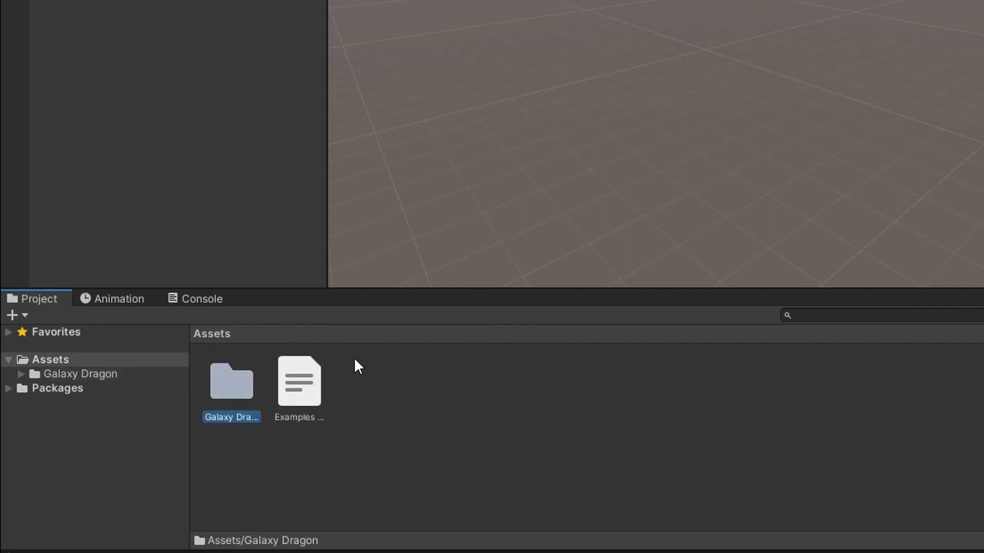
{"action": "double_click", "coordinate": [233, 383]}
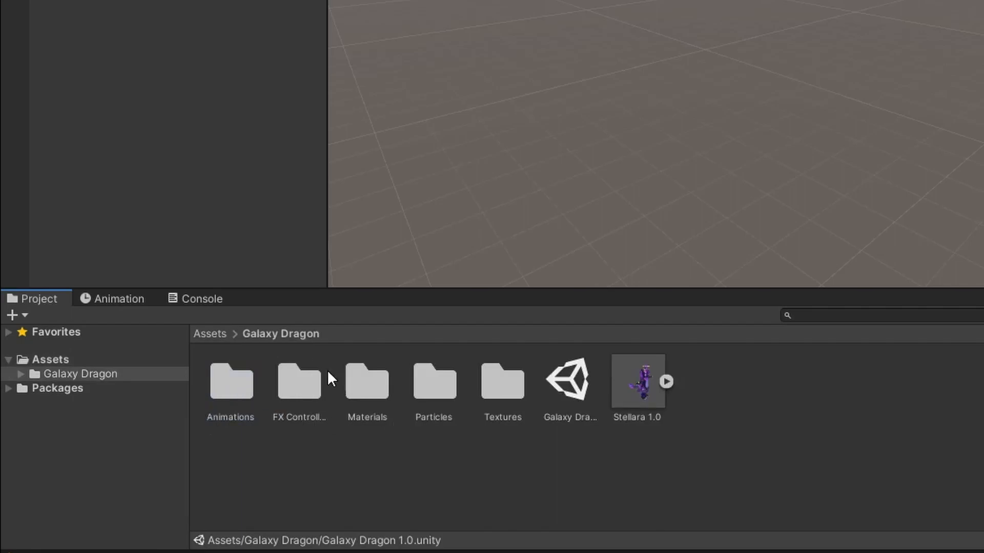
{"action": "left_click", "coordinate": [571, 383]}
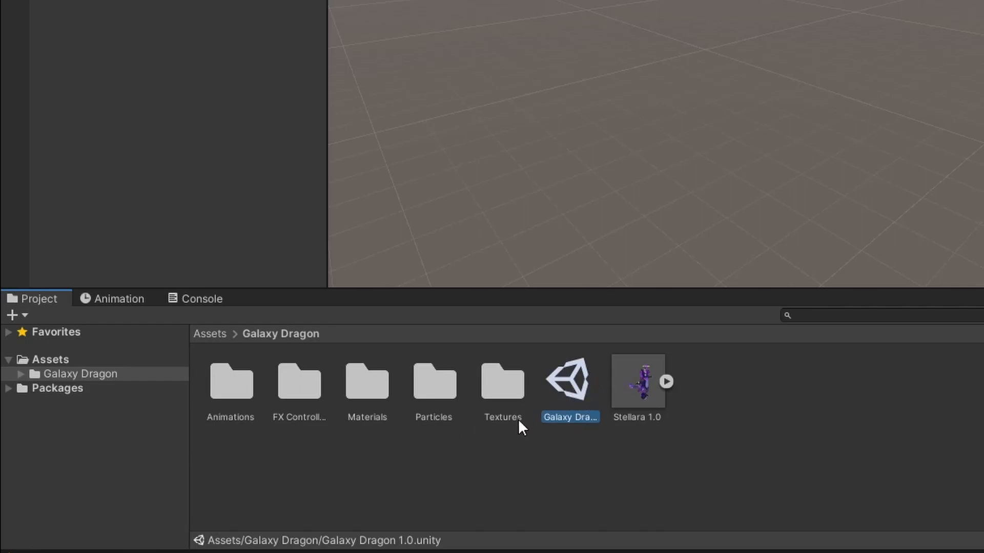
{"action": "left_click", "coordinate": [645, 383]}
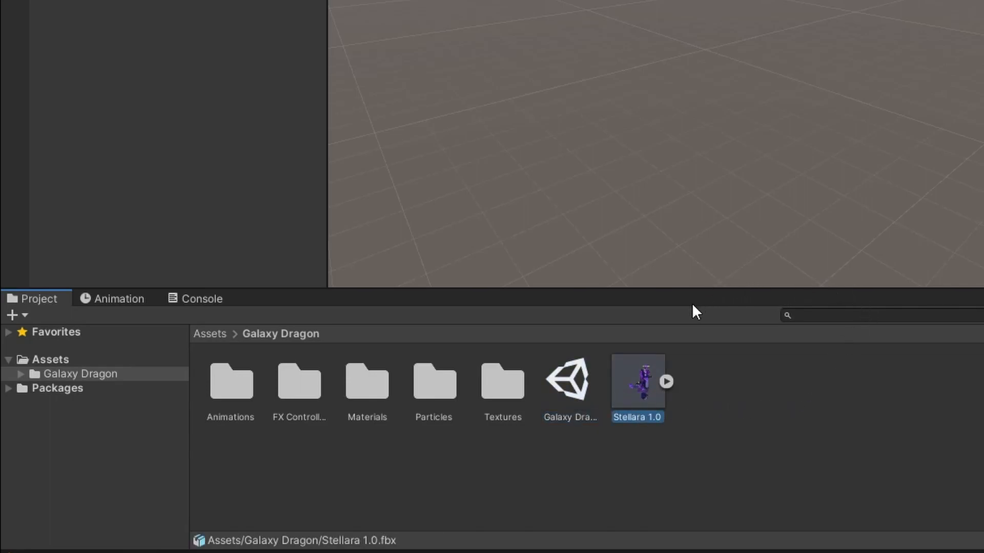
{"action": "double_click", "coordinate": [570, 382]}
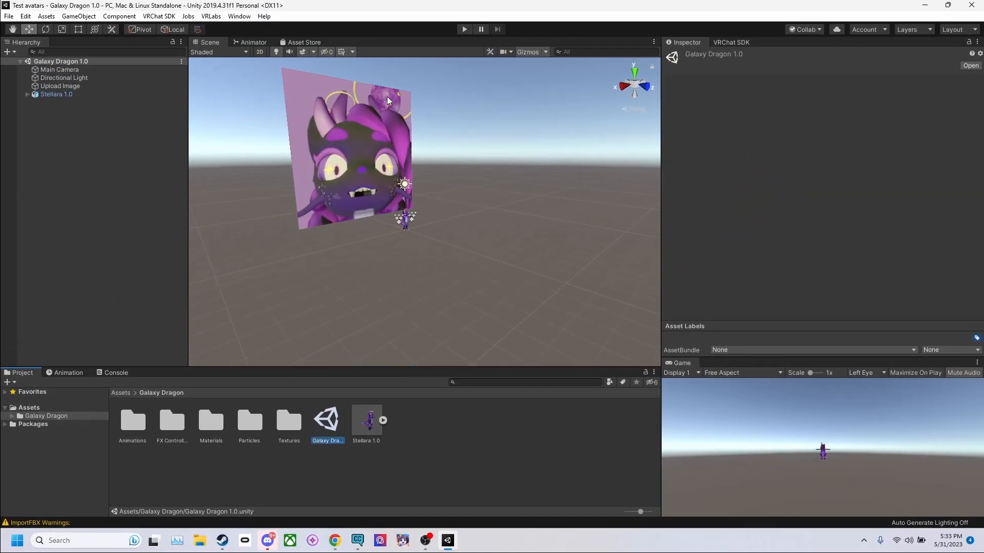
Step: Examine the Stellara avatar up close and from several angles in the scene
{"action": "middle_click_drag", "start_coordinate": [467, 171], "coordinate": [419, 232]}
{"action": "right_click_drag", "start_coordinate": [419, 232], "coordinate": [353, 229]}
{"action": "middle_click_drag", "start_coordinate": [509, 268], "coordinate": [490, 256]}
{"action": "scroll", "coordinate": [432, 230], "scroll_direction": "up", "scroll_amount": 4}
{"action": "scroll", "coordinate": [434, 228], "scroll_direction": "up", "scroll_amount": 4}
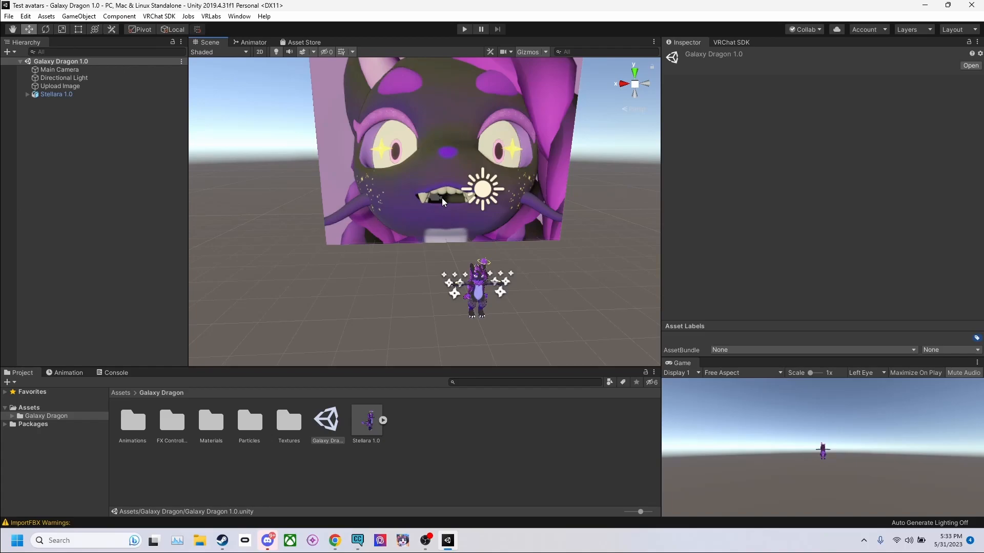
{"action": "scroll", "coordinate": [480, 286], "scroll_direction": "up", "scroll_amount": 7}
{"action": "middle_click_drag", "start_coordinate": [479, 237], "coordinate": [495, 185]}
{"action": "left_click_drag", "start_coordinate": [371, 233], "coordinate": [366, 205], "text": "alt"}
{"action": "left_click", "coordinate": [366, 206]}
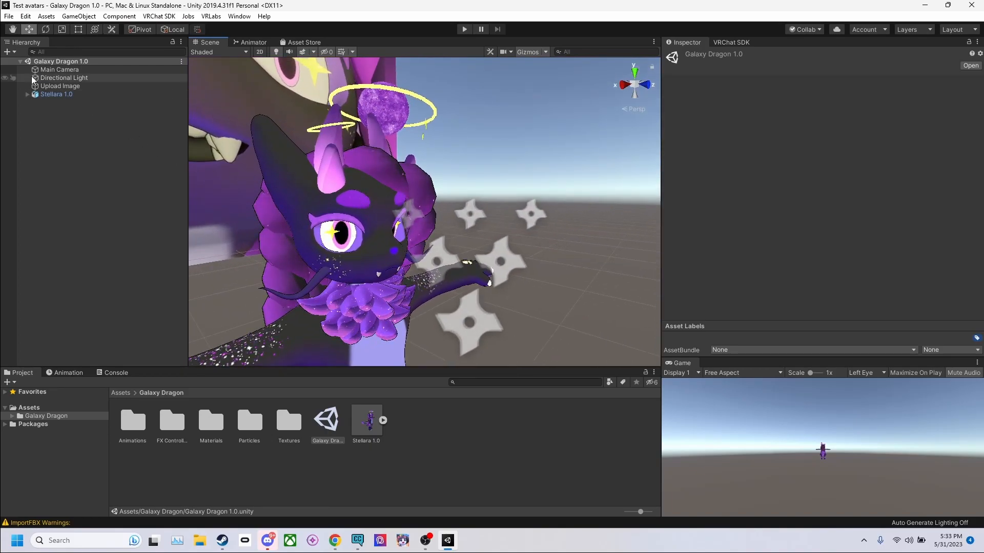
{"action": "middle_click_drag", "start_coordinate": [256, 313], "coordinate": [352, 257]}
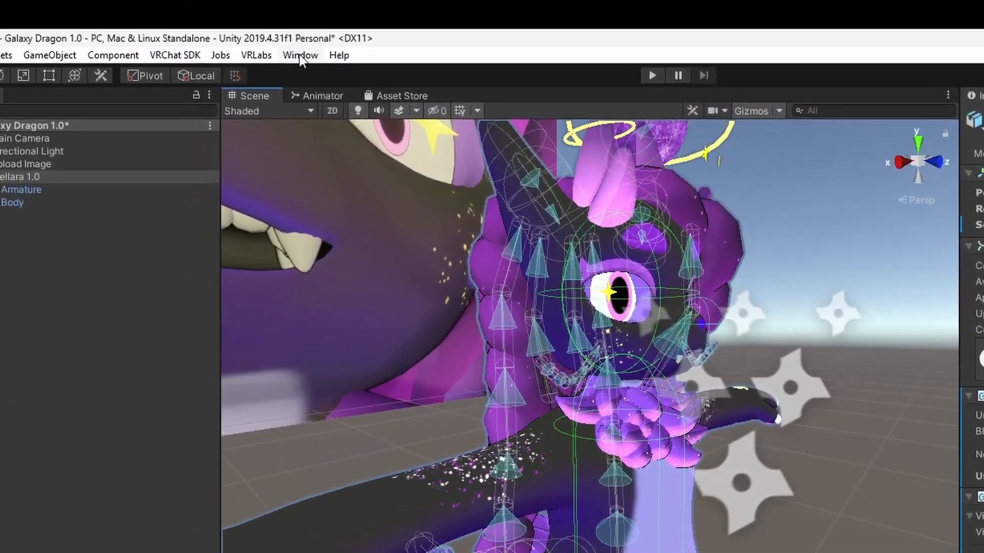
Step: Show the VRChat SDK window and dock it as a tab beside the Inspector
{"action": "left_click", "coordinate": [300, 55]}
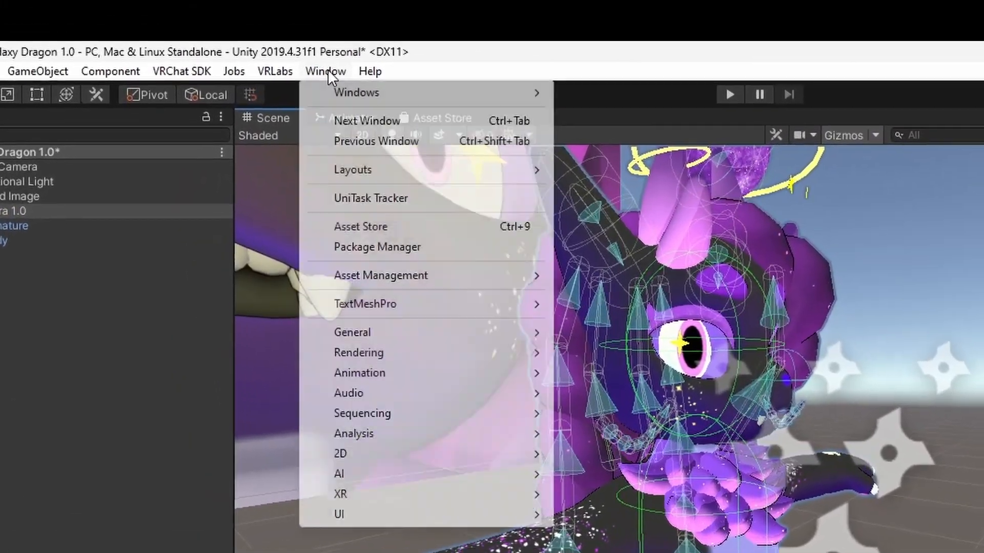
{"action": "mouse_move", "coordinate": [347, 74]}
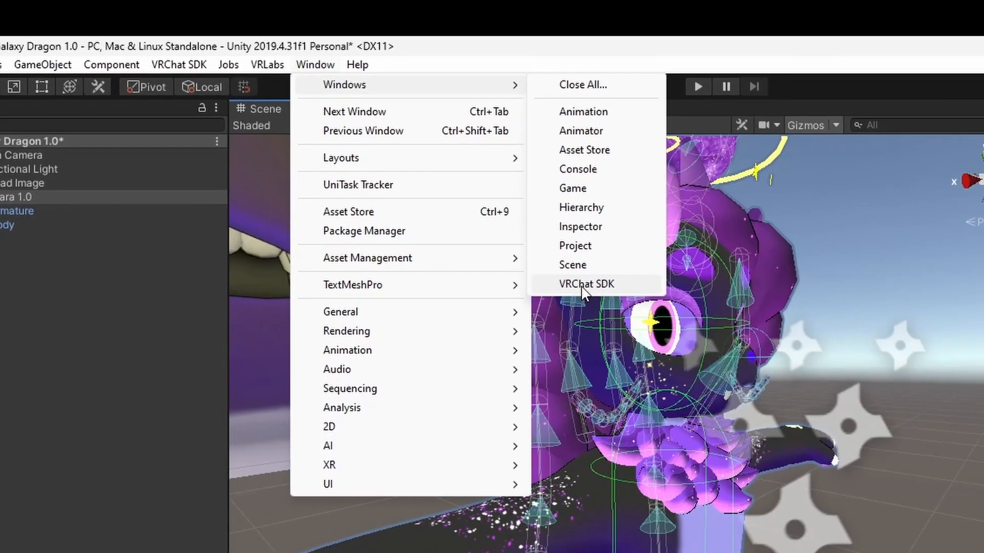
{"action": "left_click", "coordinate": [612, 306]}
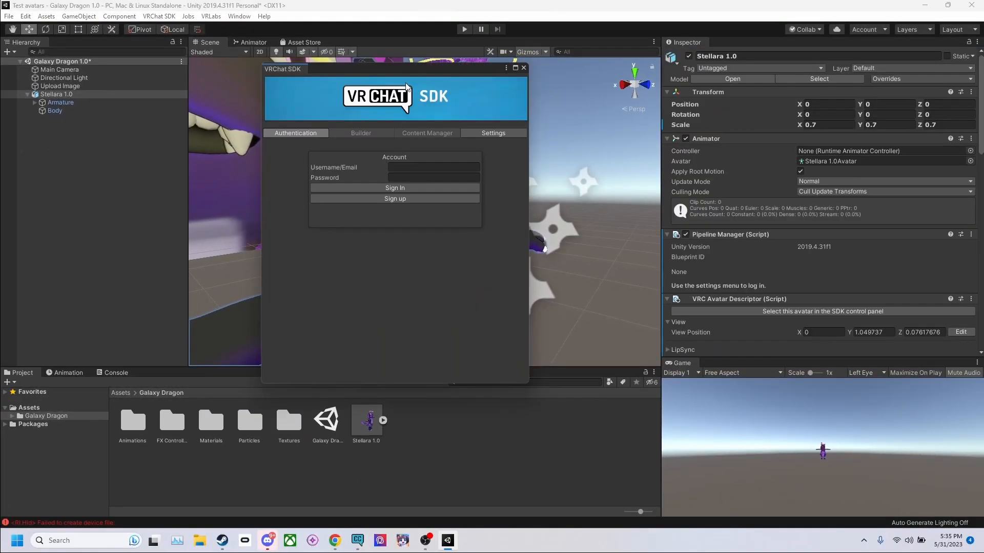
{"action": "left_click_drag", "start_coordinate": [301, 71], "coordinate": [728, 42]}
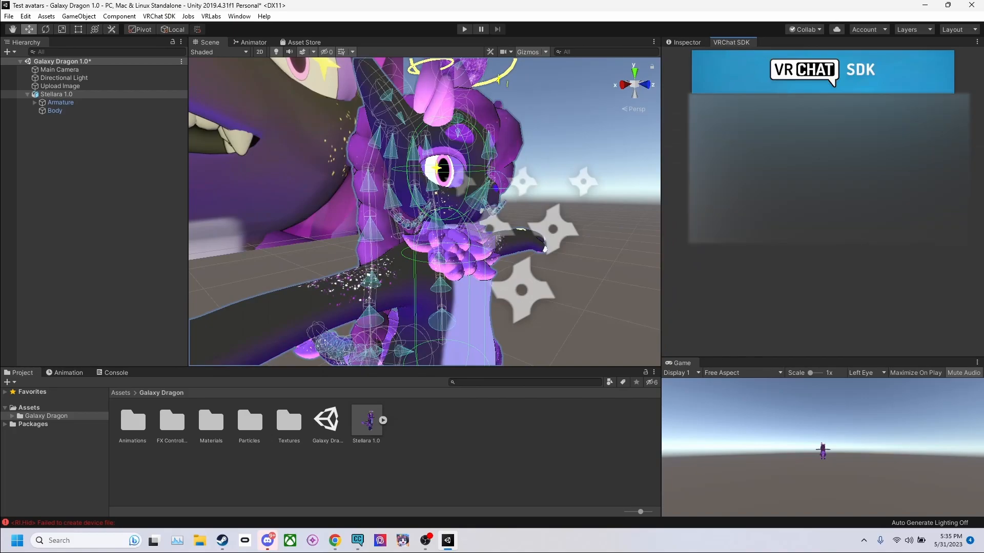
Step: Check the account's publishing status in the VRChat SDK, and review the avatar's warnings in its Builder
{"action": "left_click", "coordinate": [745, 105]}
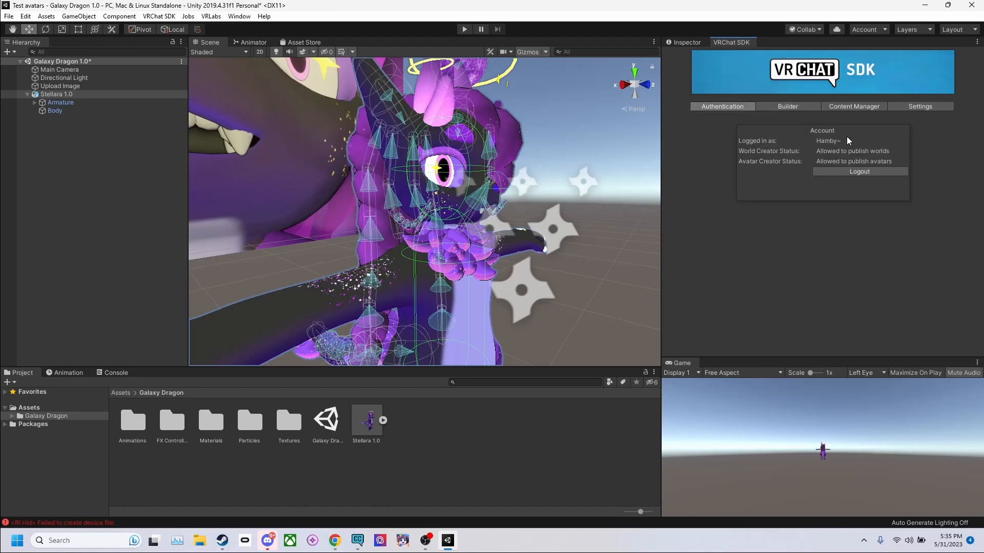
{"action": "left_click", "coordinate": [794, 106]}
{"action": "scroll", "coordinate": [789, 158], "scroll_direction": "down", "scroll_amount": 5}
{"action": "scroll", "coordinate": [840, 191], "scroll_direction": "up", "scroll_amount": 5}
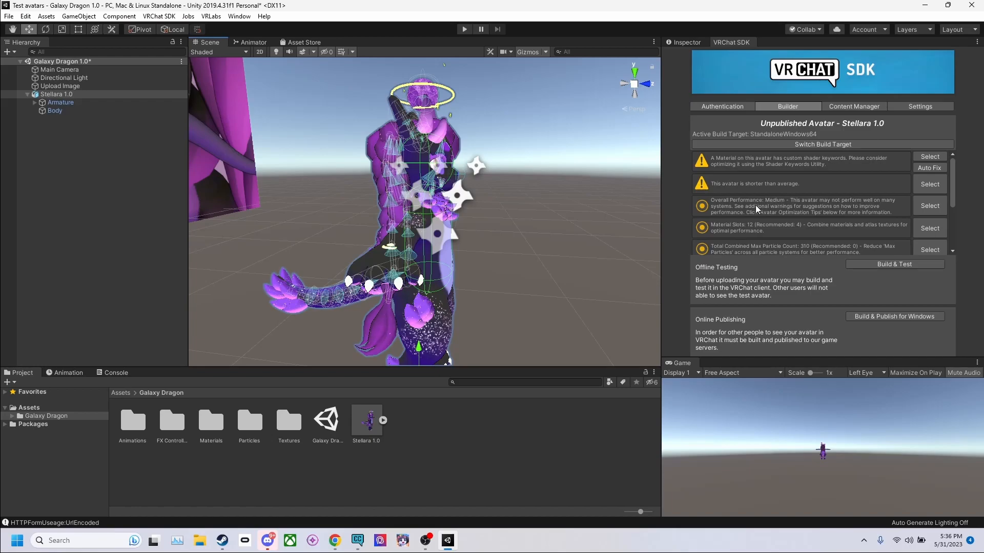
{"action": "middle_click_drag", "start_coordinate": [500, 215], "coordinate": [473, 197]}
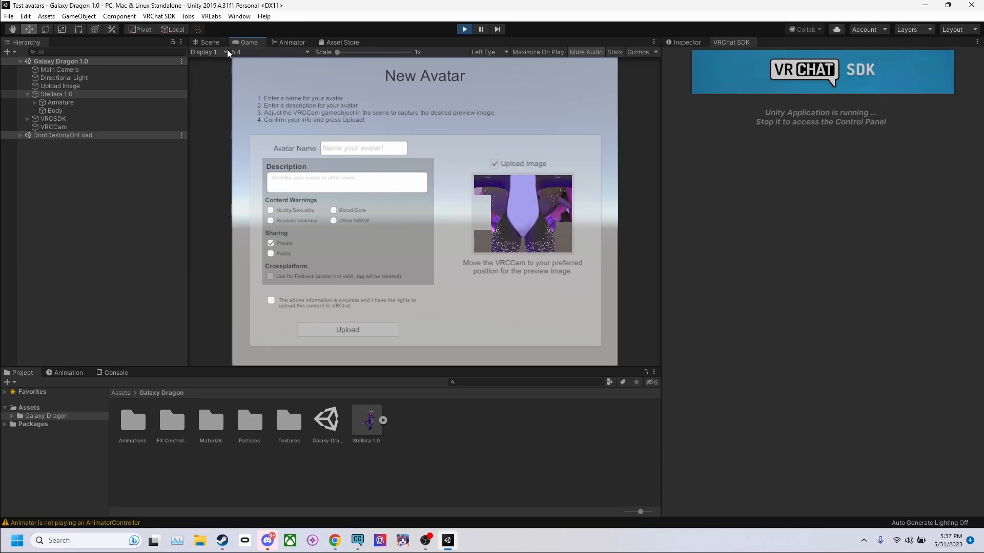
{"action": "left_click", "coordinate": [239, 16]}
{"action": "mouse_move", "coordinate": [256, 29]}
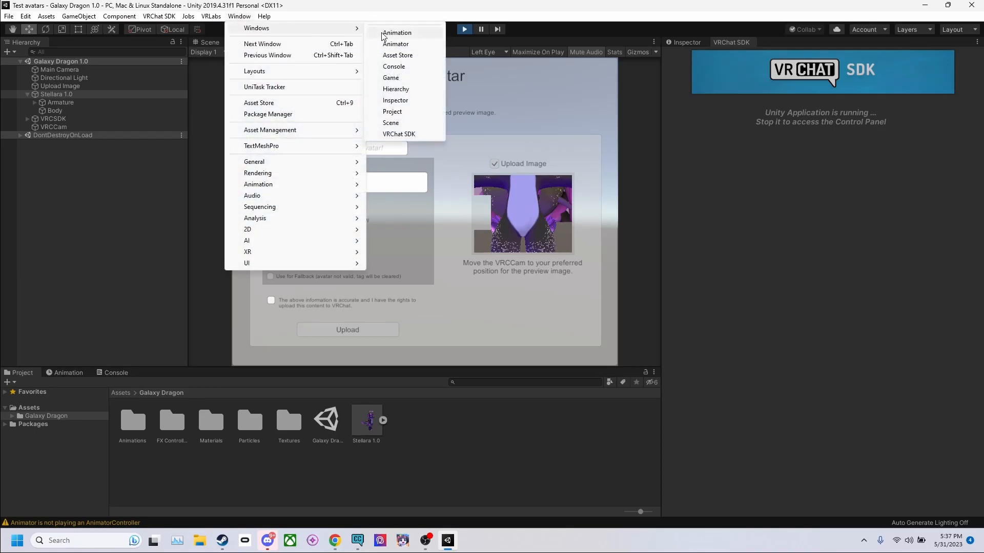
{"action": "left_click", "coordinate": [371, 101]}
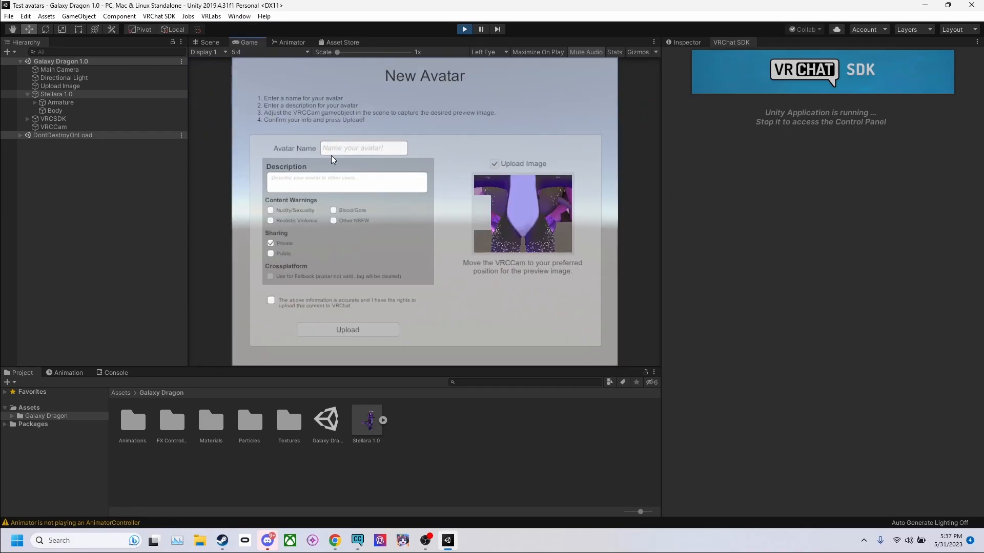
Step: Name the new avatar "Hamb", describe it as "this is a description", confirm the upload rights, and upload it as private
{"action": "left_click", "coordinate": [354, 150]}
{"action": "type", "text": "Hamb"}
{"action": "left_click", "coordinate": [343, 180]}
{"action": "type", "text": "this is a description"}
{"action": "left_click", "coordinate": [270, 301]}
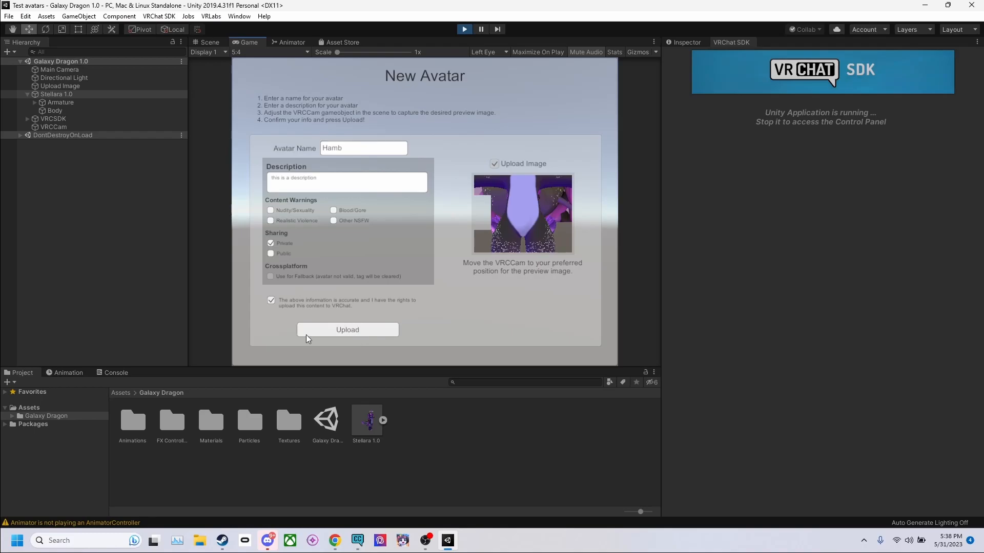
{"action": "left_click", "coordinate": [357, 332]}
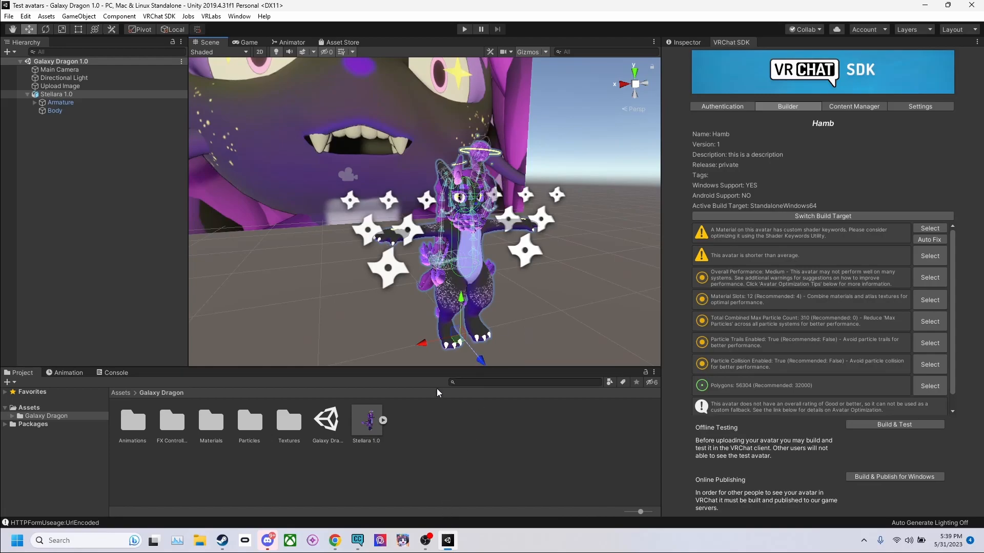
Step: Clear the existing avatar and Upload Image object from the scene and add the Stellara 1.0 model from the Galaxy Dragon assets
{"action": "middle_click_drag", "start_coordinate": [468, 171], "coordinate": [466, 146]}
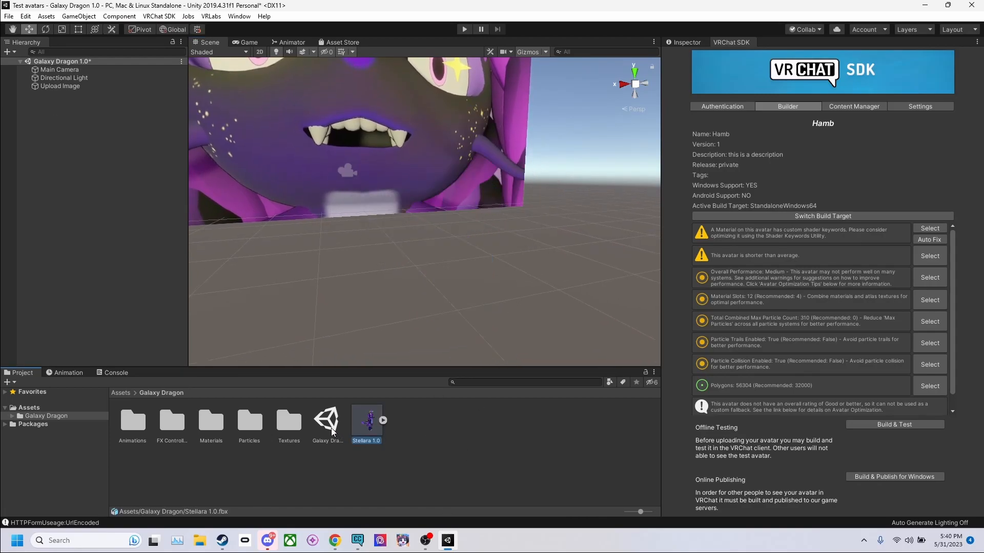
{"action": "left_click", "coordinate": [326, 421]}
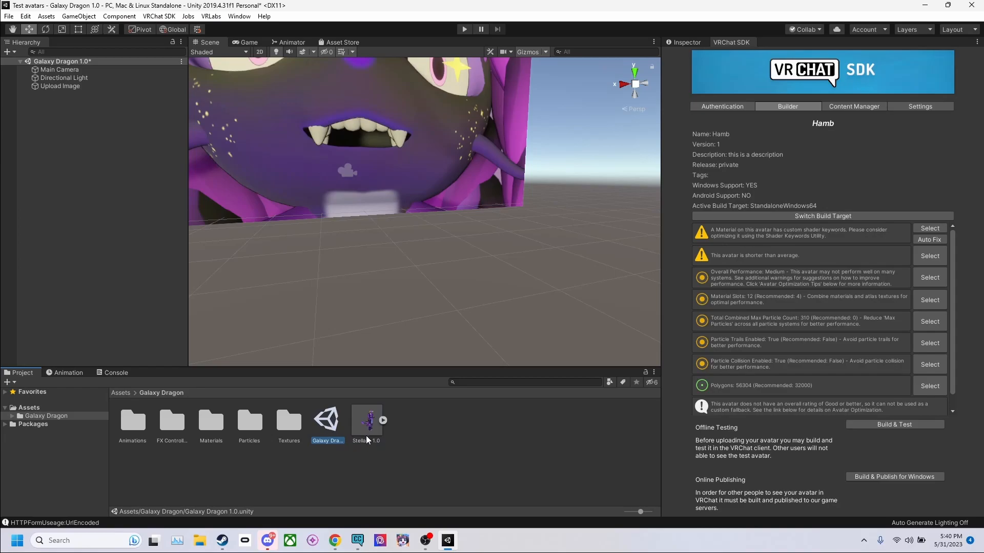
{"action": "left_click", "coordinate": [371, 422]}
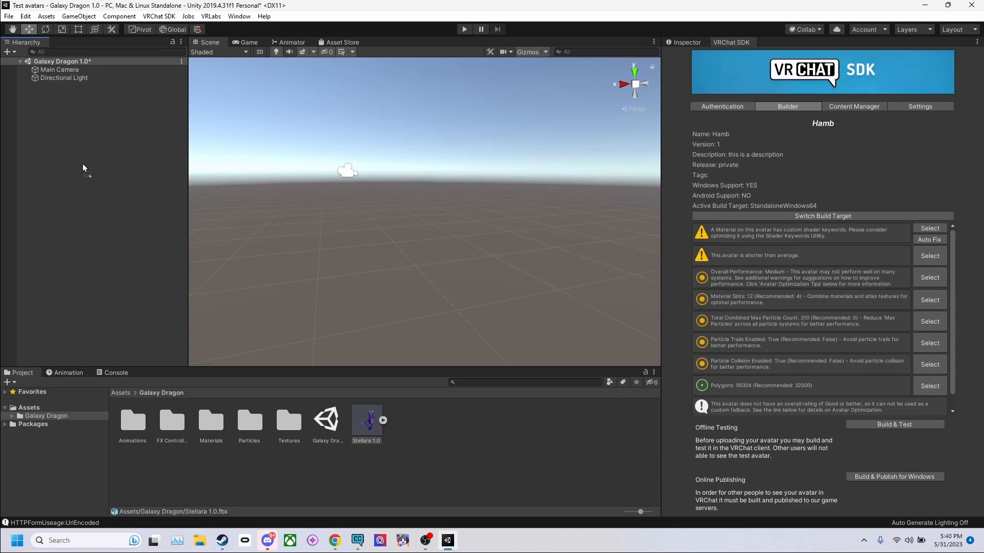
{"action": "left_click_drag", "start_coordinate": [82, 171], "coordinate": [75, 137]}
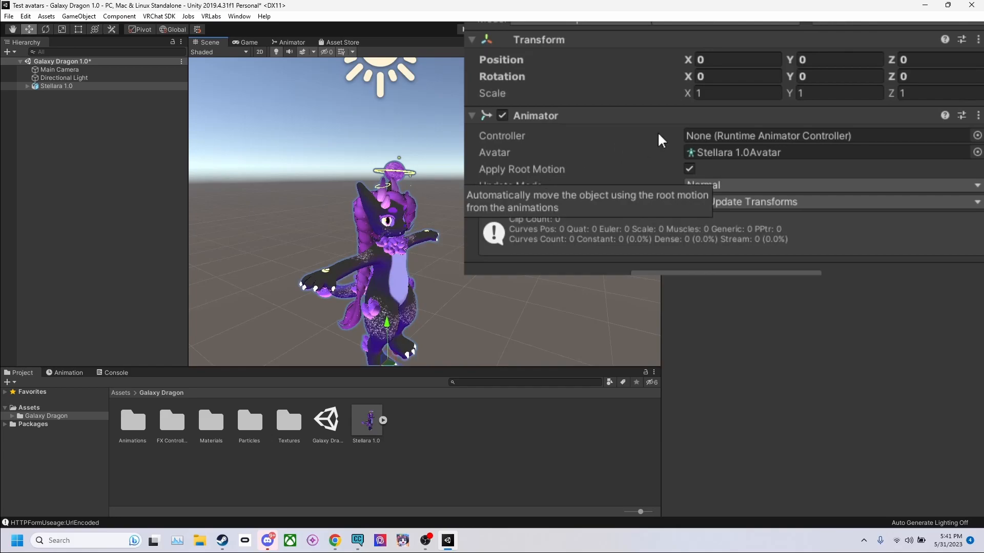
Step: Set the Stellara 1.0 model's scale to 0.7 on X, Y and Z
{"action": "left_click", "coordinate": [702, 93]}
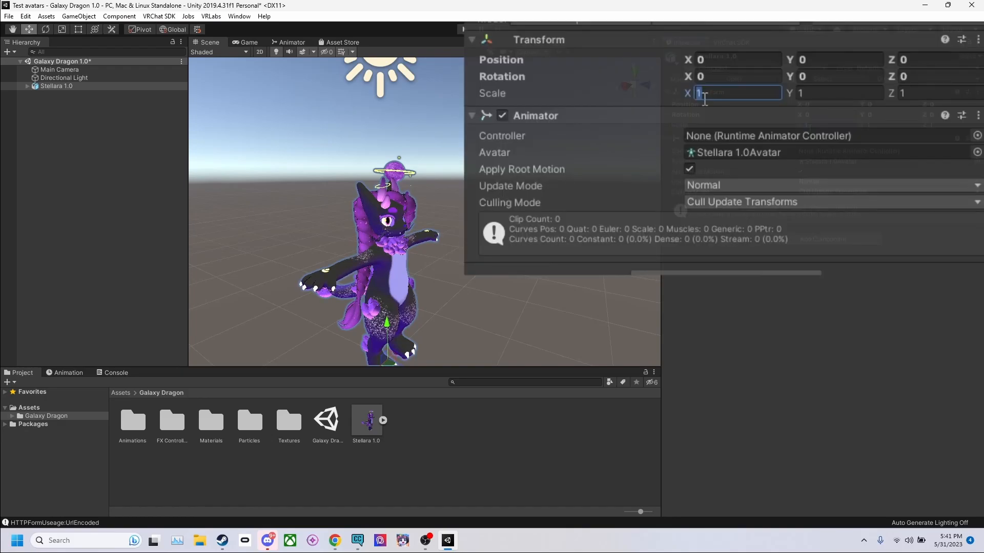
{"action": "type", "text": ".7"}
{"action": "key", "text": "Tab"}
{"action": "type", "text": ".7"}
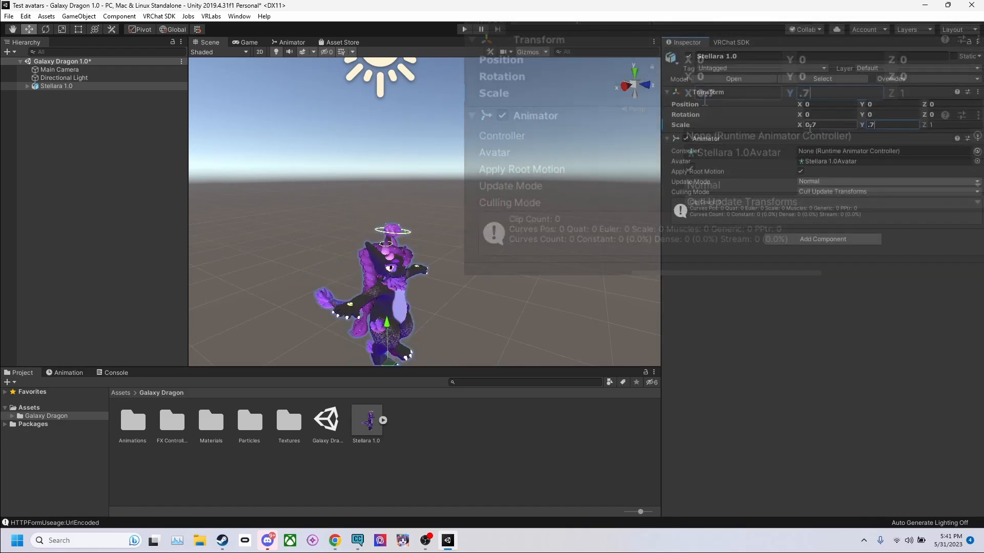
{"action": "key", "text": "Tab"}
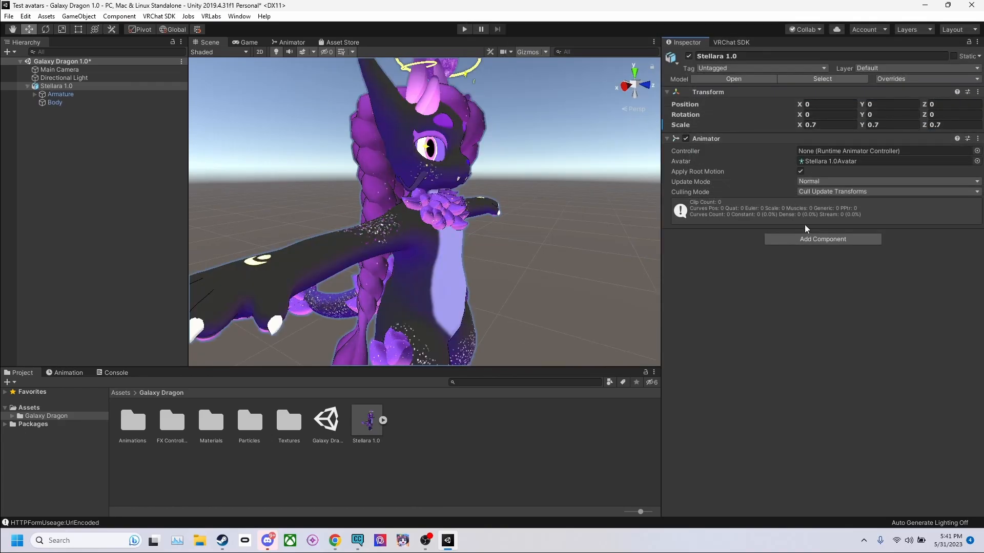
Step: Add a VRC Avatar Descriptor component to the Stellara 1.0 object
{"action": "left_click", "coordinate": [809, 239]}
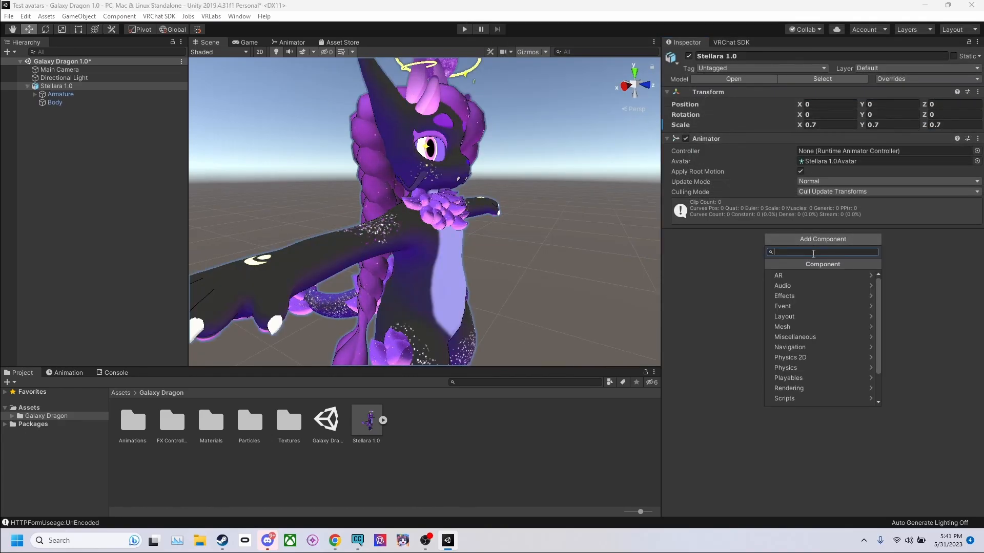
{"action": "type", "text": "avatar"}
{"action": "key", "text": "Return"}
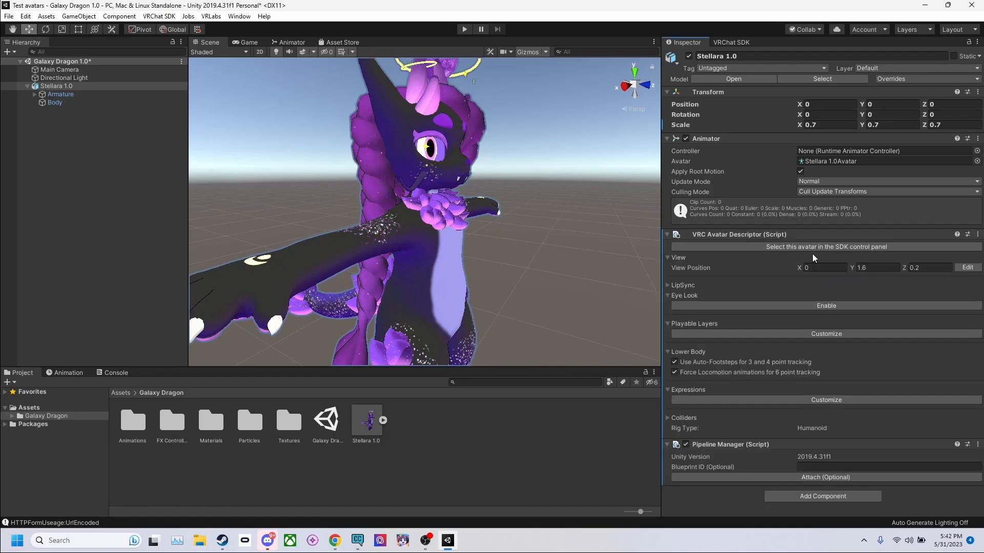
{"action": "left_click", "coordinate": [59, 86]}
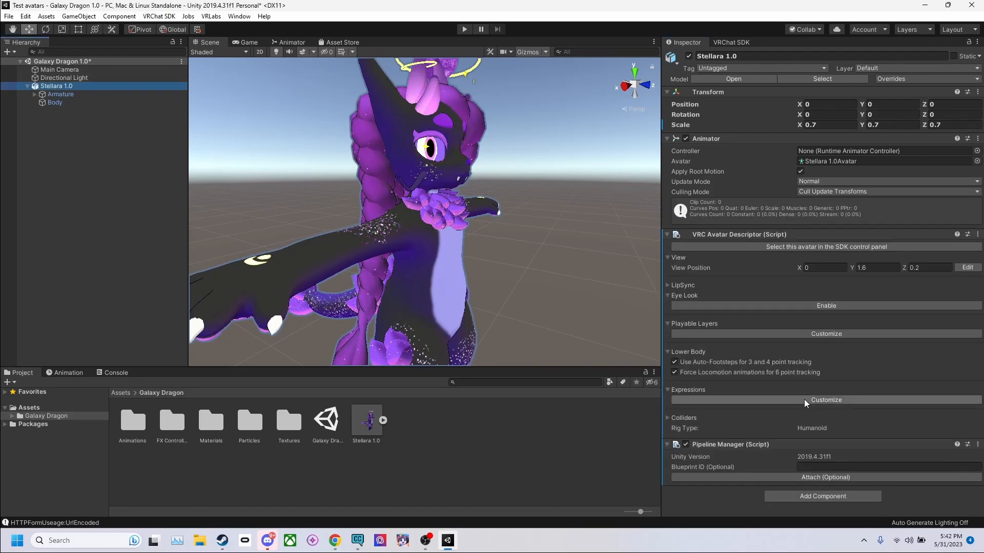
Step: Move the avatar's view position to eye level just in front of the face, about Y 1.055 and Z 0.143
{"action": "left_click", "coordinate": [815, 277]}
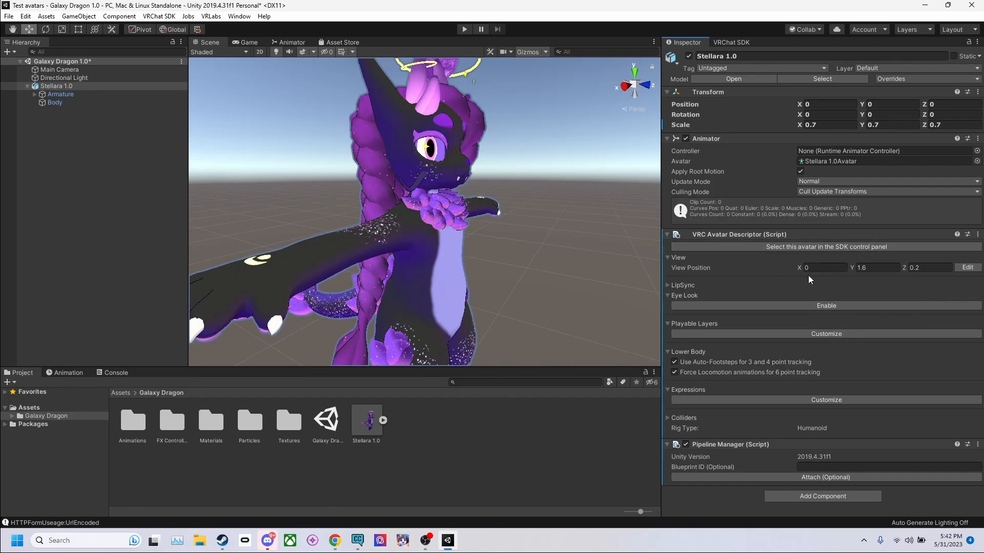
{"action": "left_click", "coordinate": [967, 267]}
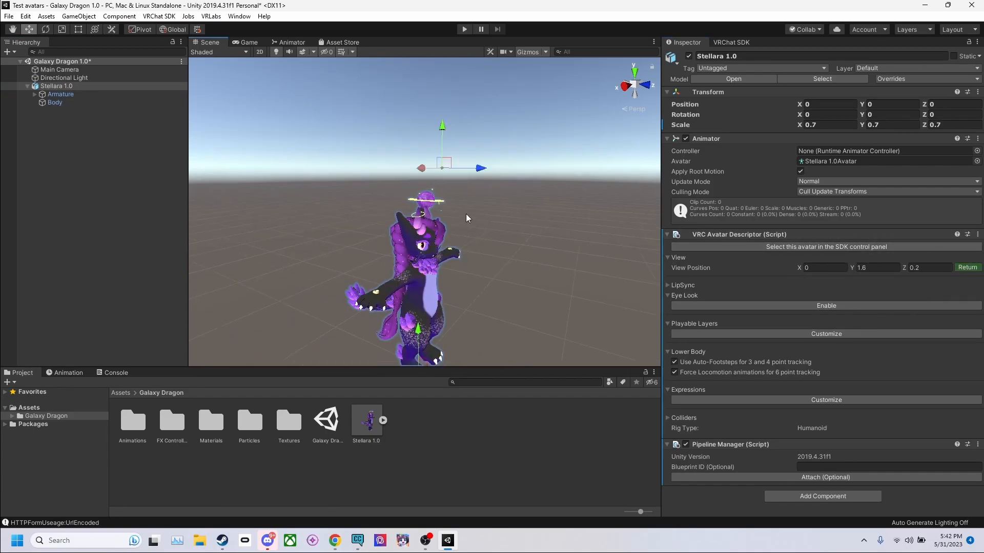
{"action": "middle_click_drag", "start_coordinate": [469, 191], "coordinate": [490, 167]}
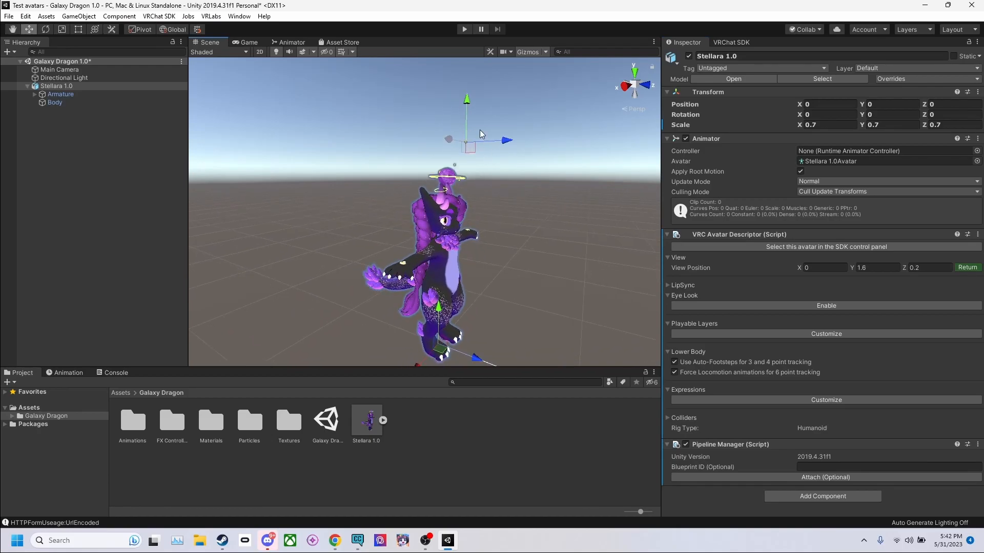
{"action": "left_click", "coordinate": [528, 50]}
{"action": "left_click_drag", "start_coordinate": [493, 159], "coordinate": [495, 180]}
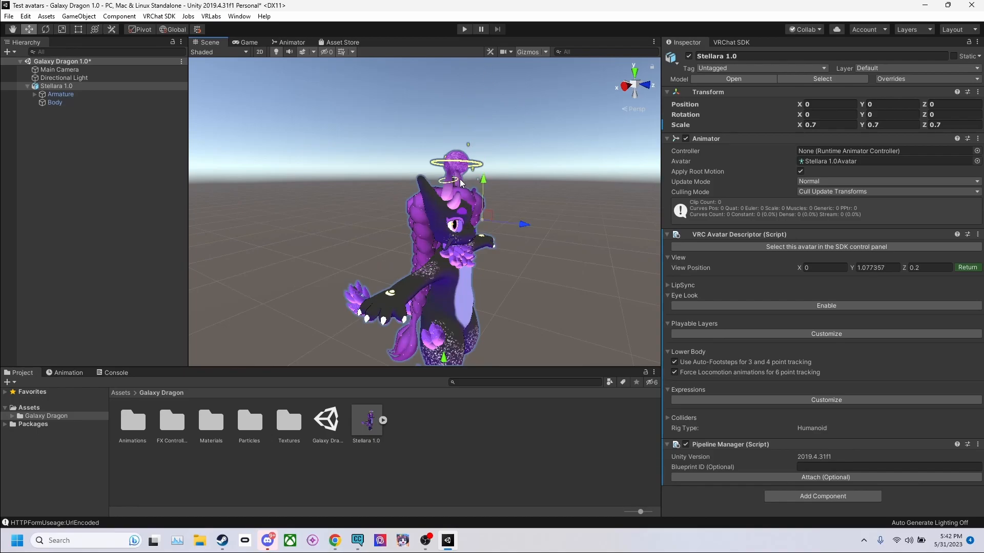
{"action": "scroll", "coordinate": [503, 230], "scroll_direction": "up", "scroll_amount": 5}
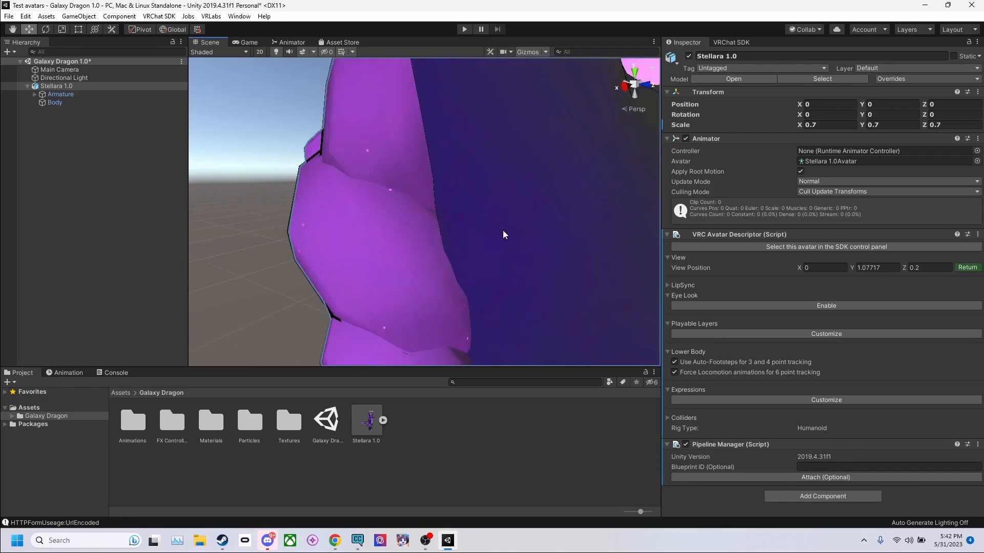
{"action": "scroll", "coordinate": [503, 229], "scroll_direction": "down", "scroll_amount": 3}
{"action": "right_click_drag", "start_coordinate": [394, 235], "coordinate": [490, 251]}
{"action": "middle_click_drag", "start_coordinate": [490, 251], "coordinate": [507, 201]}
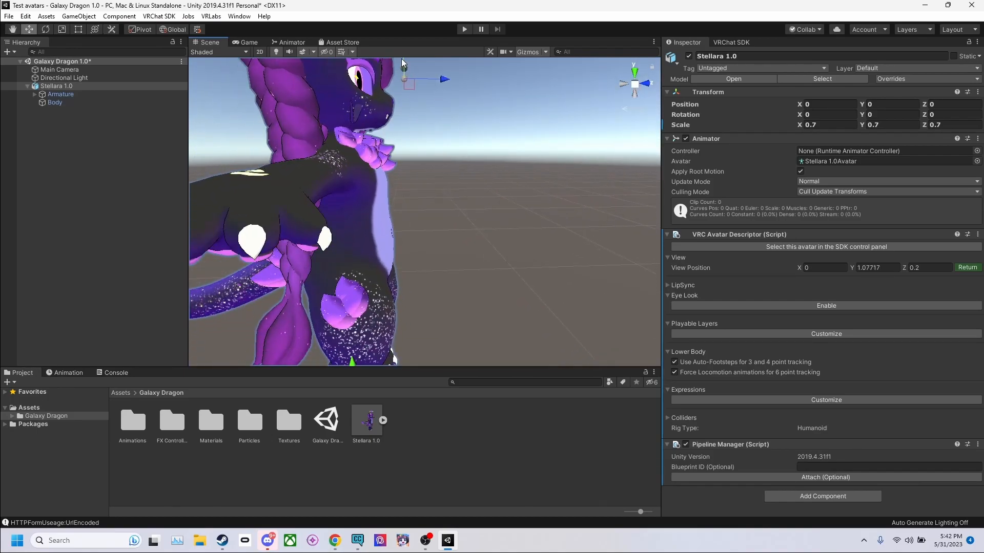
{"action": "mouse_move", "coordinate": [415, 85]}
{"action": "left_mouse_down"}
{"action": "mouse_move", "coordinate": [394, 97]}
{"action": "mouse_move", "coordinate": [413, 105]}
{"action": "left_mouse_up"}
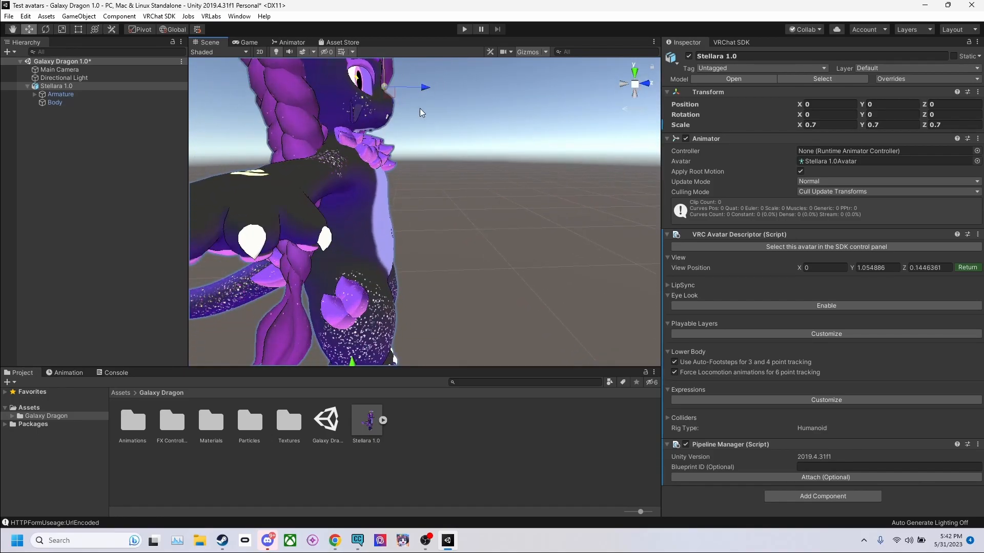
{"action": "left_click", "coordinate": [967, 267]}
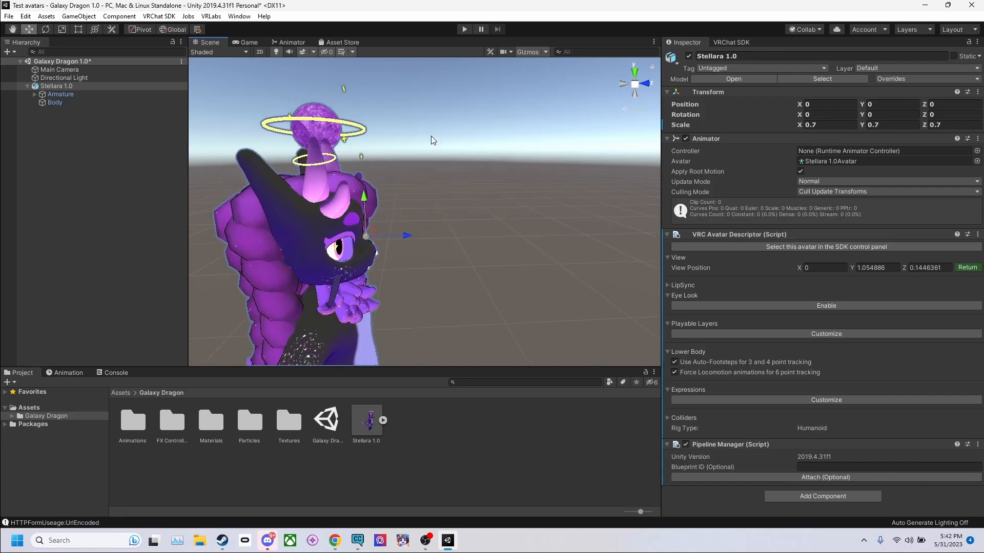
Step: Set the descriptor's LipSync to Viseme Blend Shape with Body as the face mesh, and enable Eye Look
{"action": "left_click", "coordinate": [668, 285]}
{"action": "left_click", "coordinate": [729, 305]}
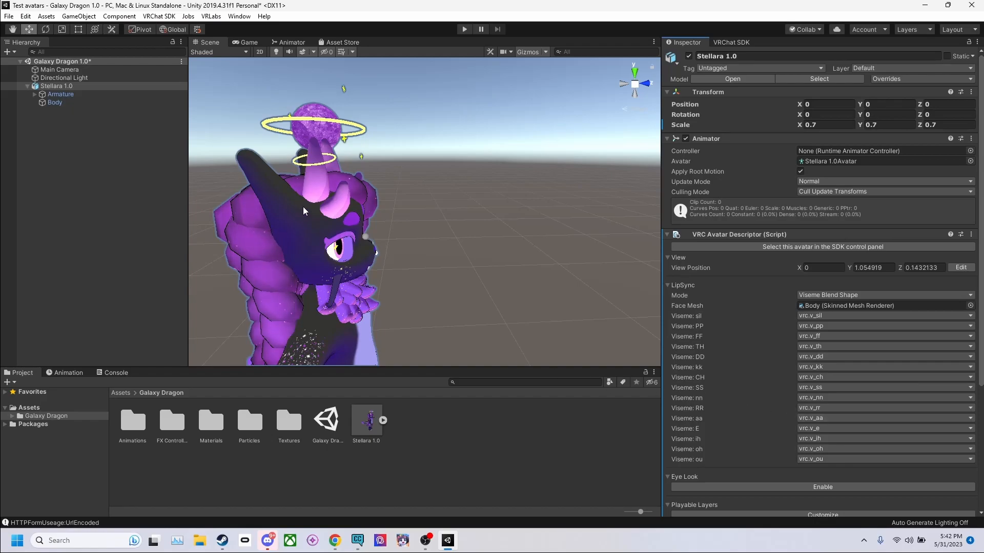
{"action": "scroll", "coordinate": [841, 361], "scroll_direction": "down", "scroll_amount": 5}
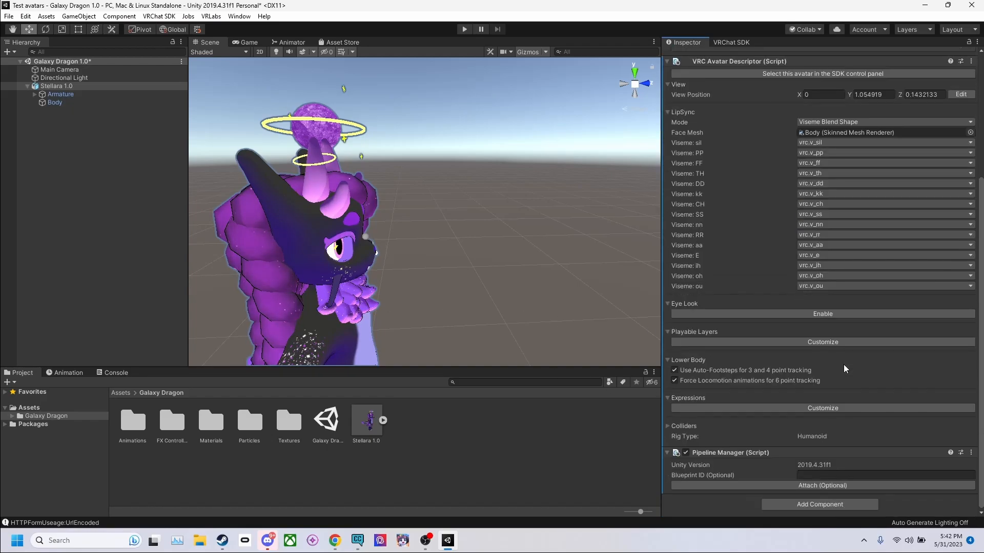
{"action": "left_click", "coordinate": [706, 312]}
{"action": "scroll", "coordinate": [784, 338], "scroll_direction": "down", "scroll_amount": 5}
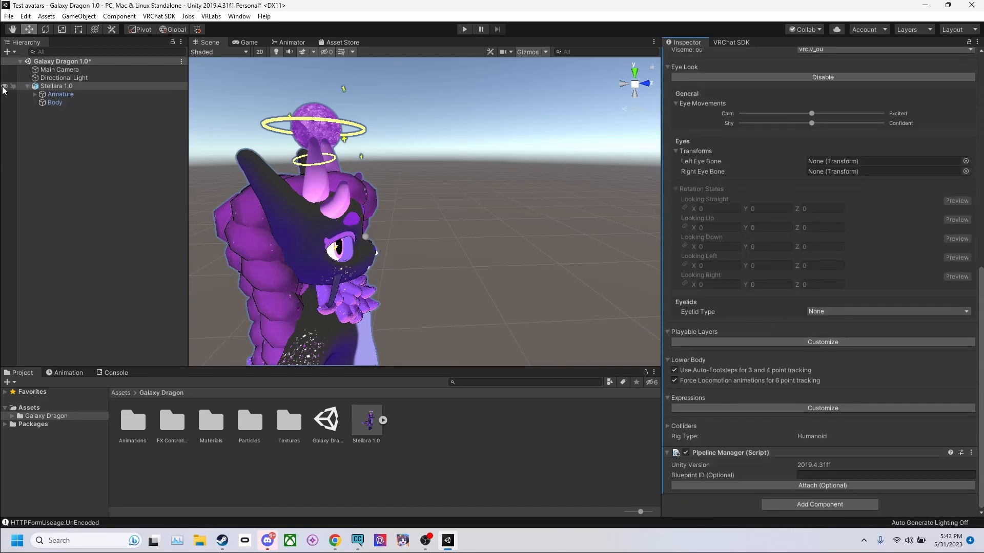
Step: Assign the Eye.L and Eye.R bones under the armature's Head as the left and right eye bones
{"action": "left_click", "coordinate": [34, 94]}
{"action": "left_click", "coordinate": [42, 103]}
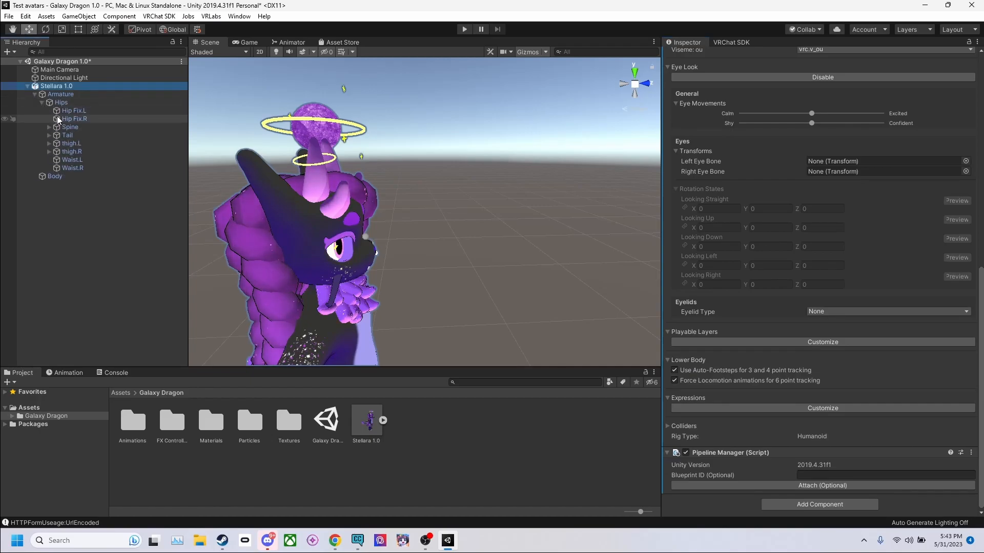
{"action": "left_click", "coordinate": [49, 127]}
{"action": "left_click", "coordinate": [56, 135]}
{"action": "left_click", "coordinate": [64, 143]}
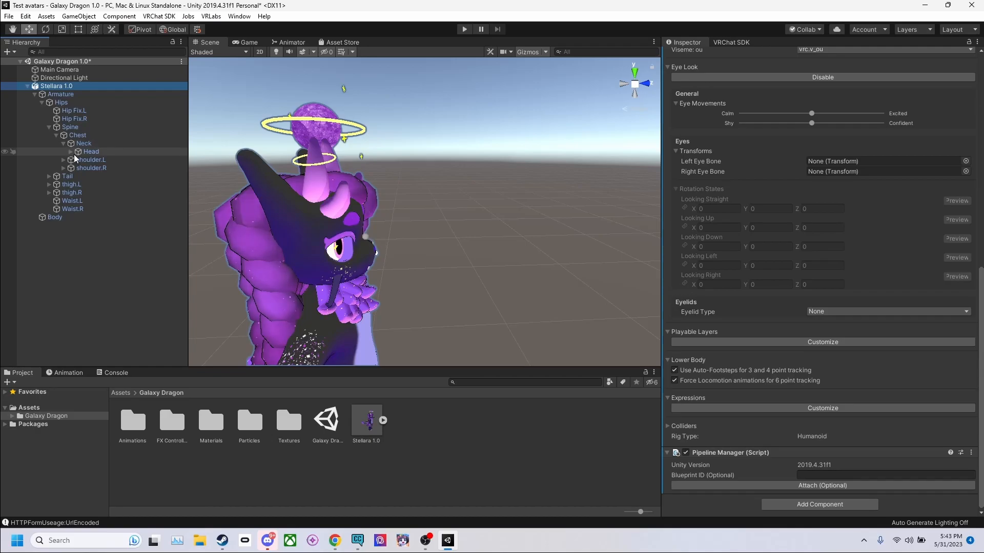
{"action": "left_click", "coordinate": [71, 152]}
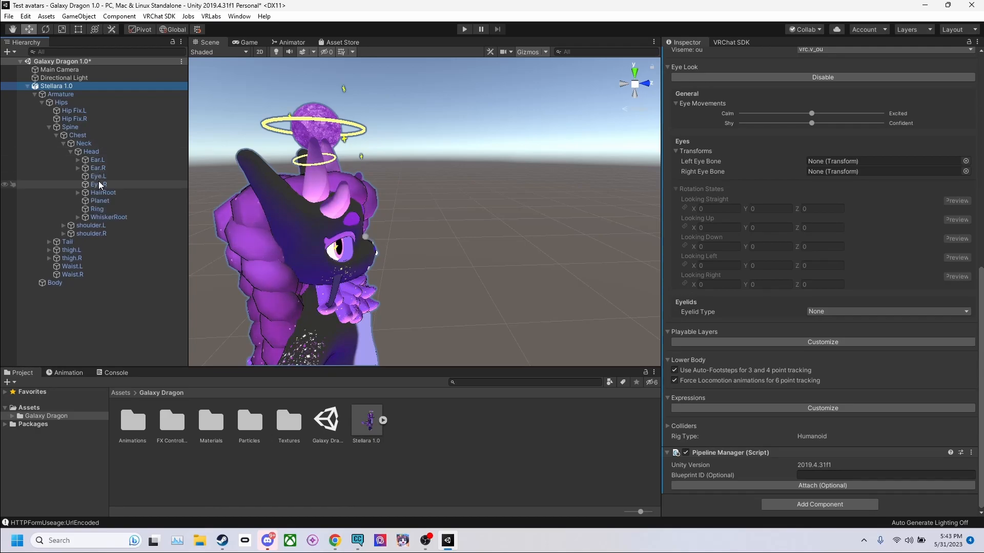
{"action": "left_click_drag", "start_coordinate": [100, 189], "coordinate": [694, 303]}
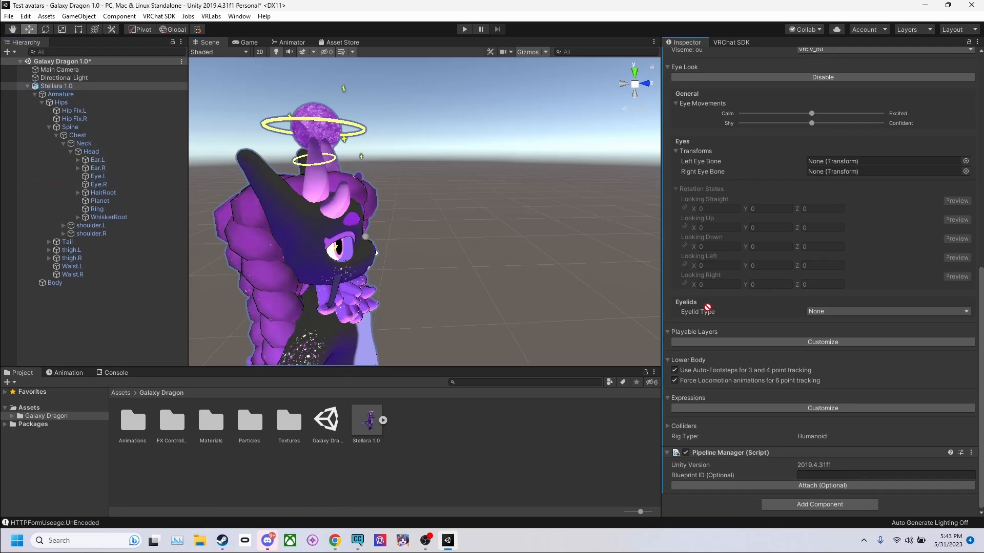
{"action": "left_click_drag", "start_coordinate": [842, 179], "coordinate": [838, 164]}
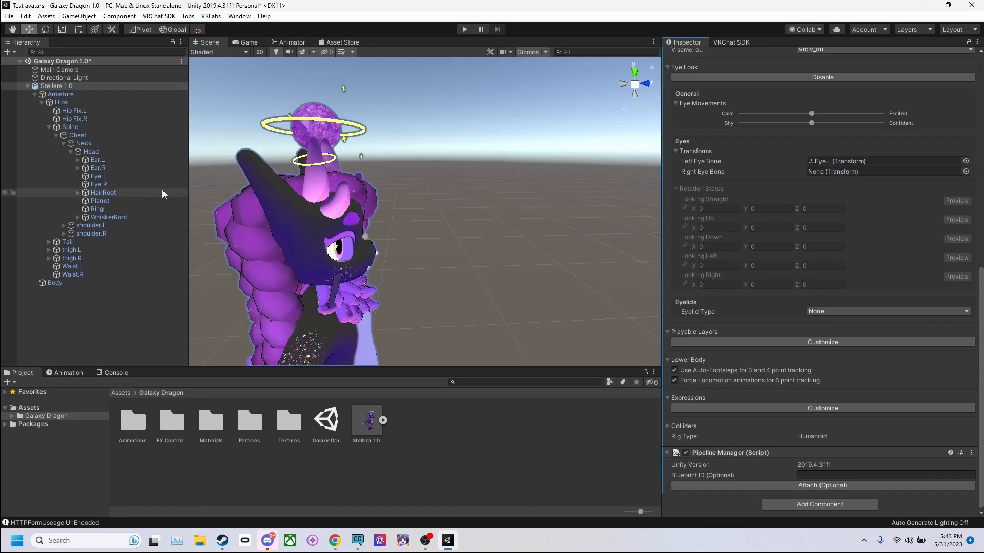
{"action": "left_click_drag", "start_coordinate": [105, 184], "coordinate": [913, 170]}
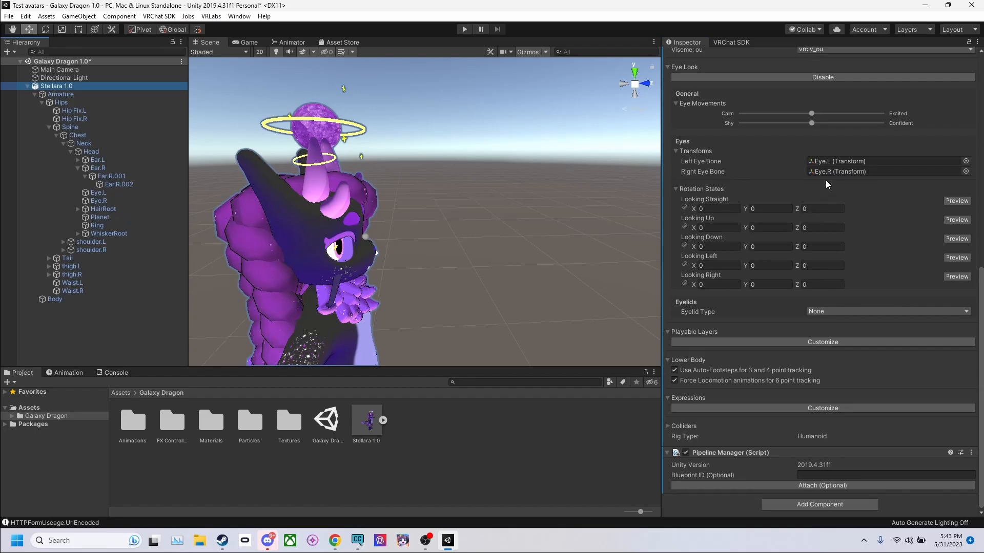
Step: Preview the eyes from the front and rotate them upward for the Looking Up state, about -22.65 on X
{"action": "right_click_drag", "start_coordinate": [538, 224], "coordinate": [437, 220]}
{"action": "middle_click_drag", "start_coordinate": [513, 246], "coordinate": [436, 194]}
{"action": "right_click_drag", "start_coordinate": [507, 201], "coordinate": [406, 175]}
{"action": "middle_click_drag", "start_coordinate": [406, 176], "coordinate": [423, 201]}
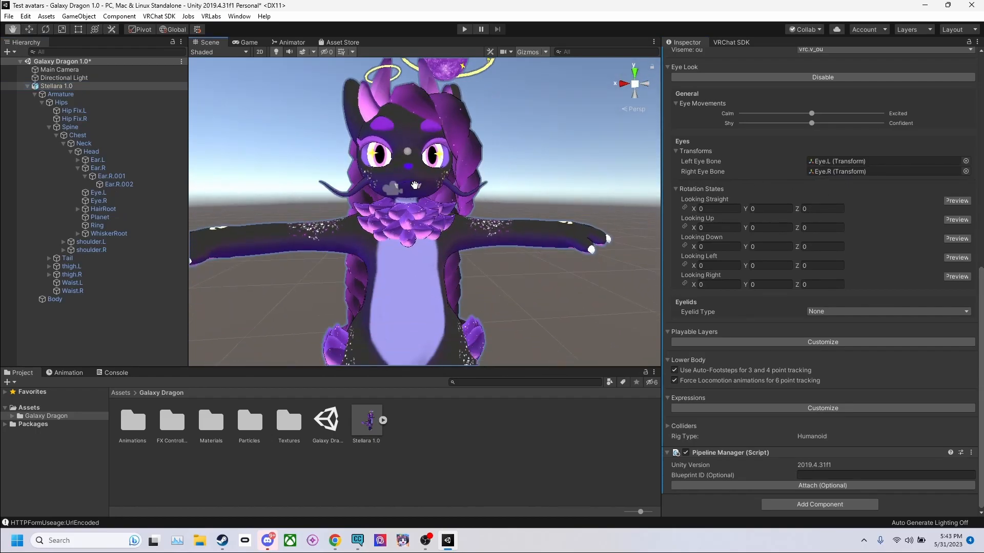
{"action": "left_click", "coordinate": [955, 201]}
{"action": "left_click", "coordinate": [957, 219]}
{"action": "left_click_drag", "start_coordinate": [432, 163], "coordinate": [438, 150]}
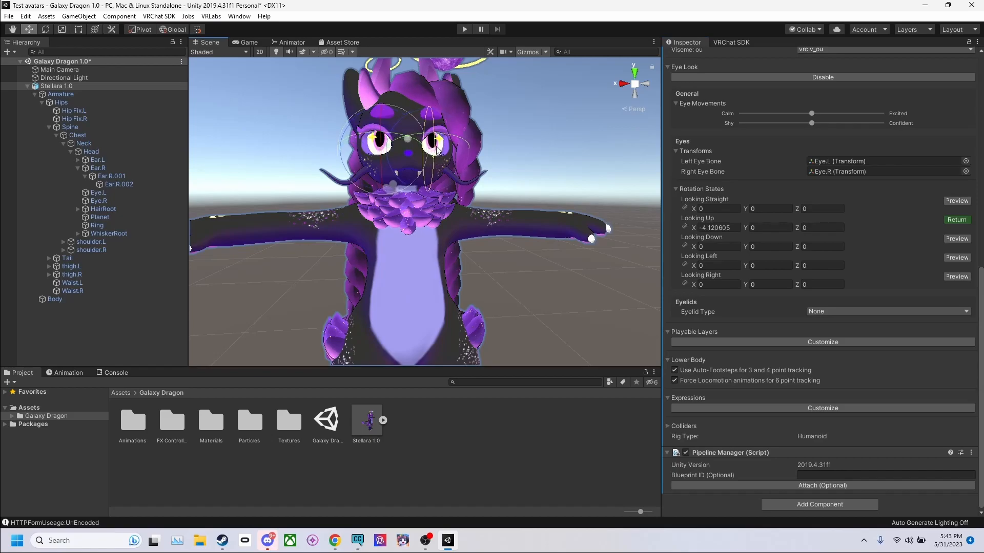
Step: Set the eye rotation states to about X 17.63 for Looking Down, Y -27.12 for Looking Left and Y 15.58 for Looking Right
{"action": "left_click", "coordinate": [957, 239]}
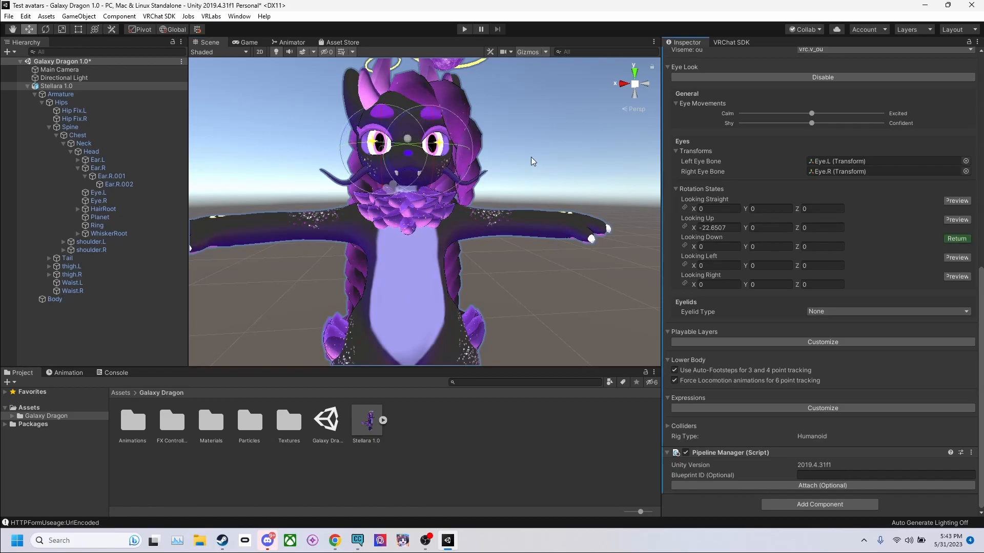
{"action": "left_click_drag", "start_coordinate": [434, 158], "coordinate": [470, 151]}
{"action": "left_click", "coordinate": [955, 260]}
{"action": "left_click", "coordinate": [957, 276]}
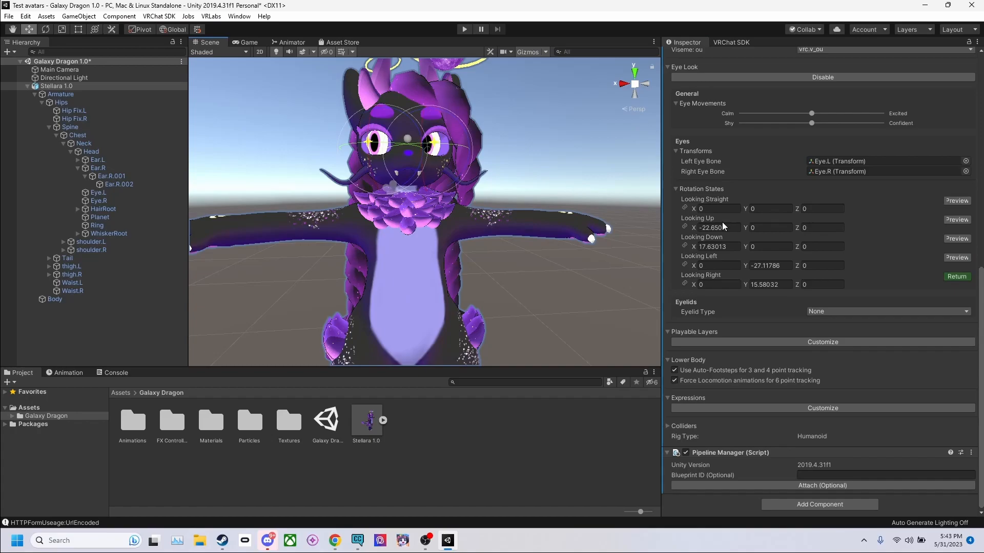
{"action": "left_click", "coordinate": [957, 276]}
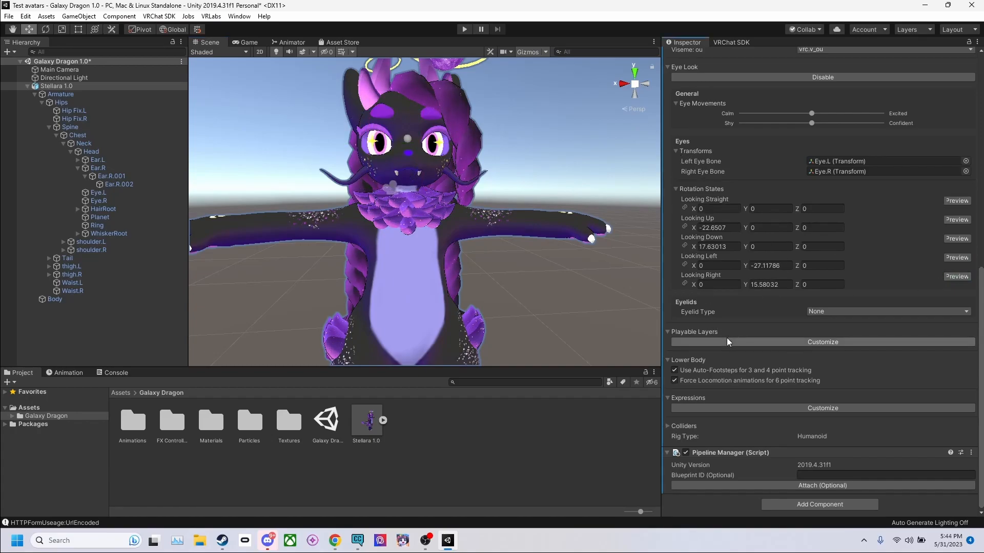
Step: Customize the descriptor's Playable Layers and Expressions, and open the Galaxy Dragon FX Controllers folder
{"action": "left_click", "coordinate": [764, 343]}
{"action": "scroll", "coordinate": [753, 420], "scroll_direction": "down", "scroll_amount": 5}
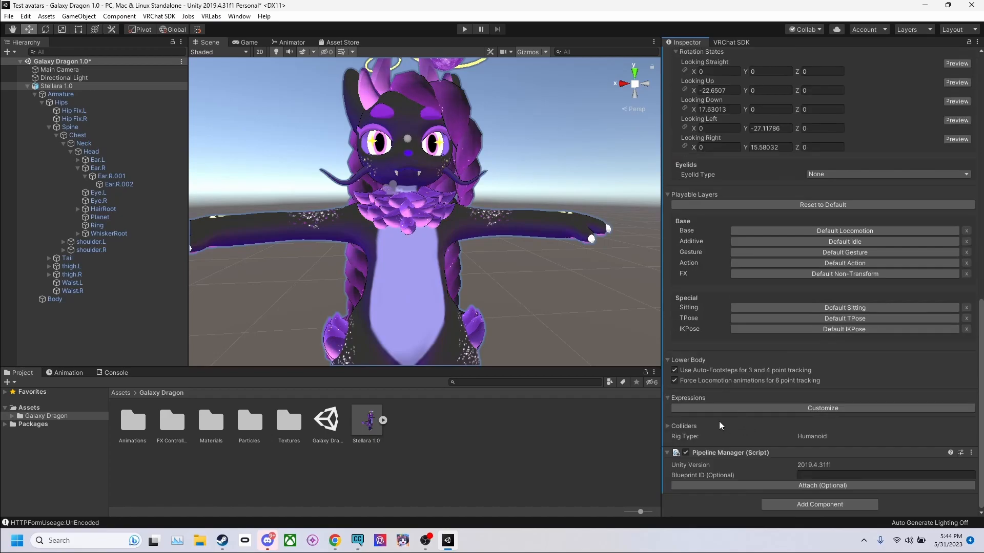
{"action": "left_click", "coordinate": [789, 407]}
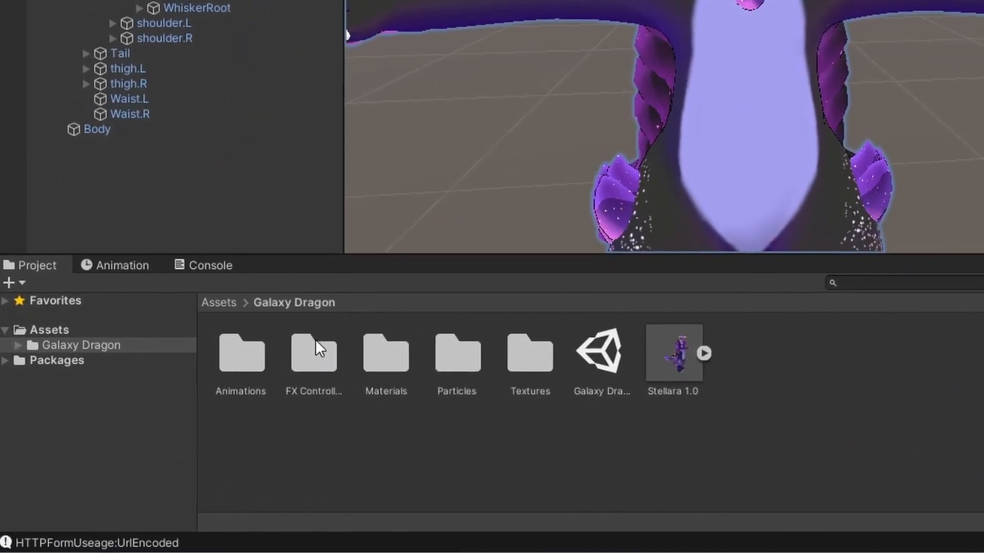
{"action": "double_click", "coordinate": [250, 341]}
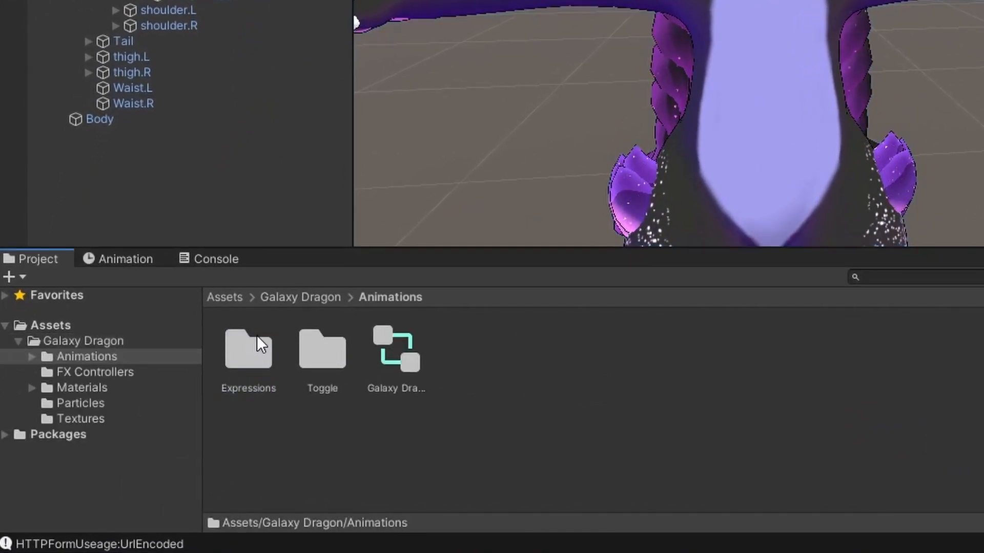
{"action": "left_click", "coordinate": [307, 301]}
{"action": "double_click", "coordinate": [315, 351]}
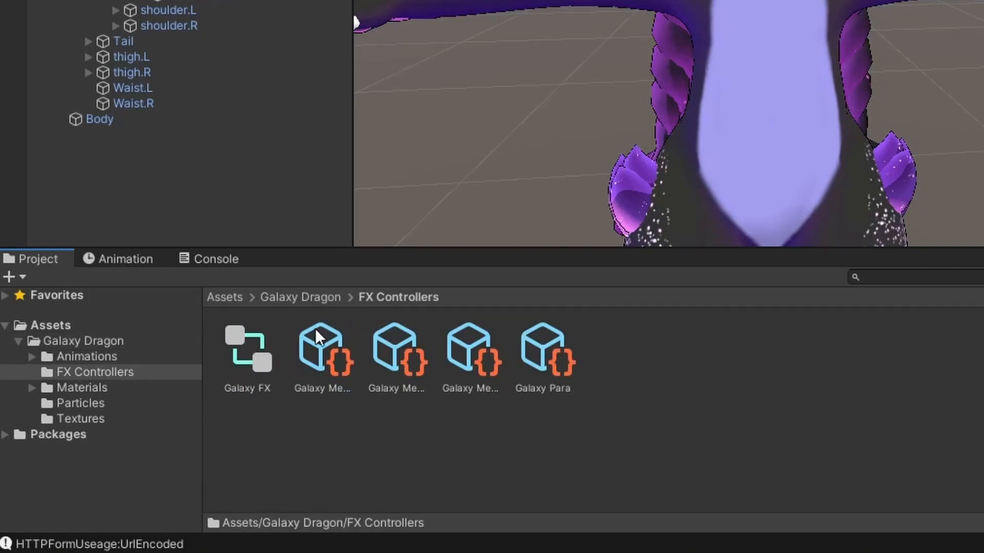
Step: Examine the FX Controllers assets to tell the main Galaxy Menu from its submenus and the Galaxy Para asset
{"action": "left_click", "coordinate": [533, 369]}
{"action": "left_click", "coordinate": [469, 364]}
{"action": "left_click", "coordinate": [387, 359]}
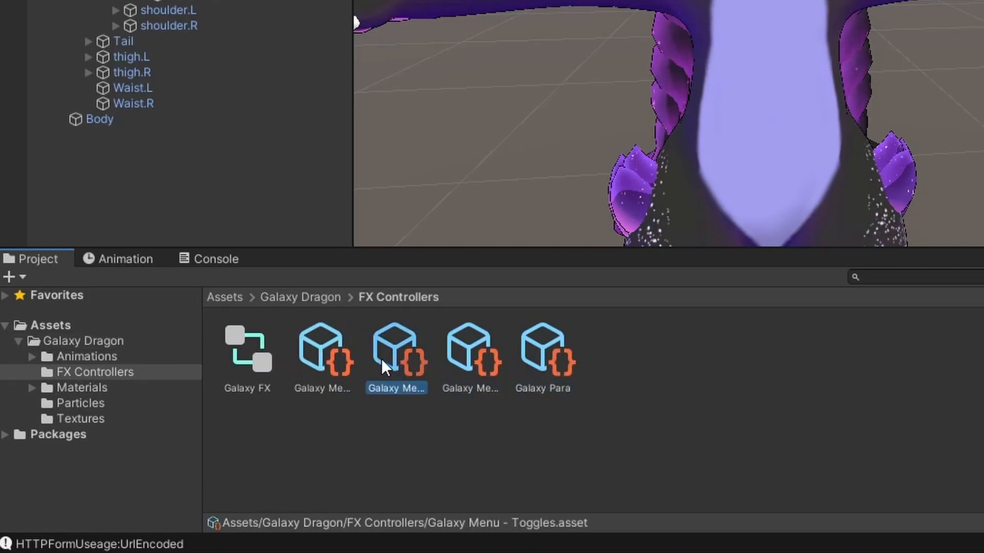
{"action": "left_click", "coordinate": [467, 365]}
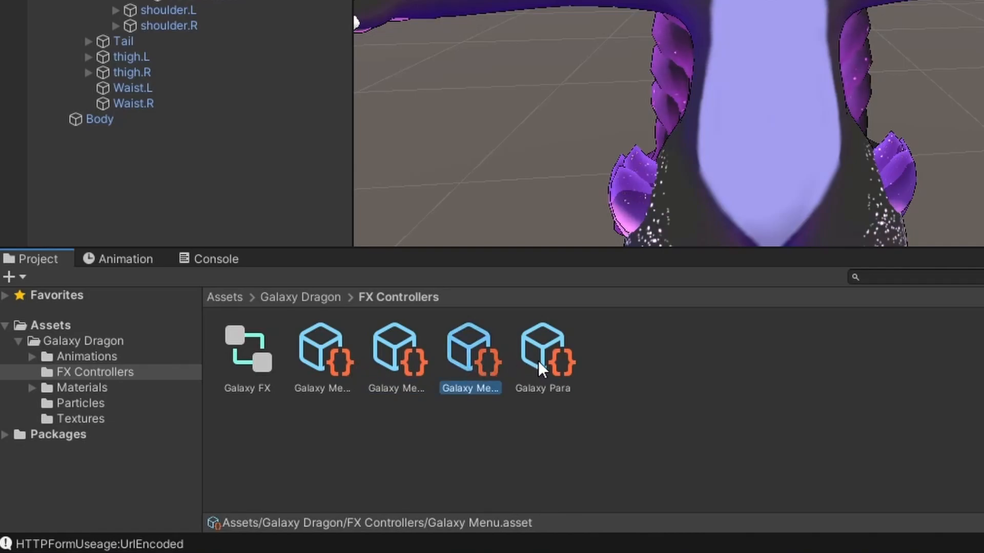
{"action": "left_click", "coordinate": [538, 361]}
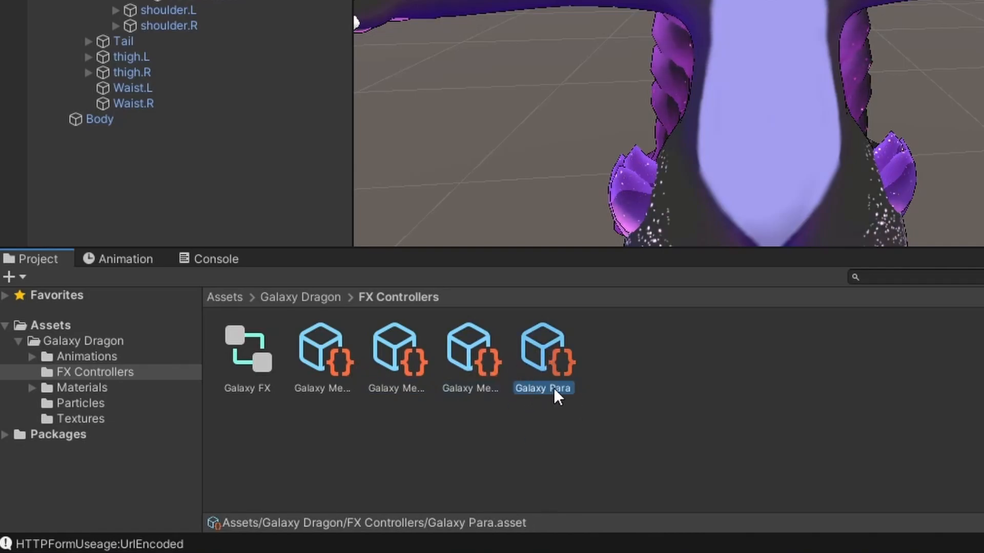
{"action": "left_click", "coordinate": [469, 361]}
{"action": "left_click", "coordinate": [386, 359]}
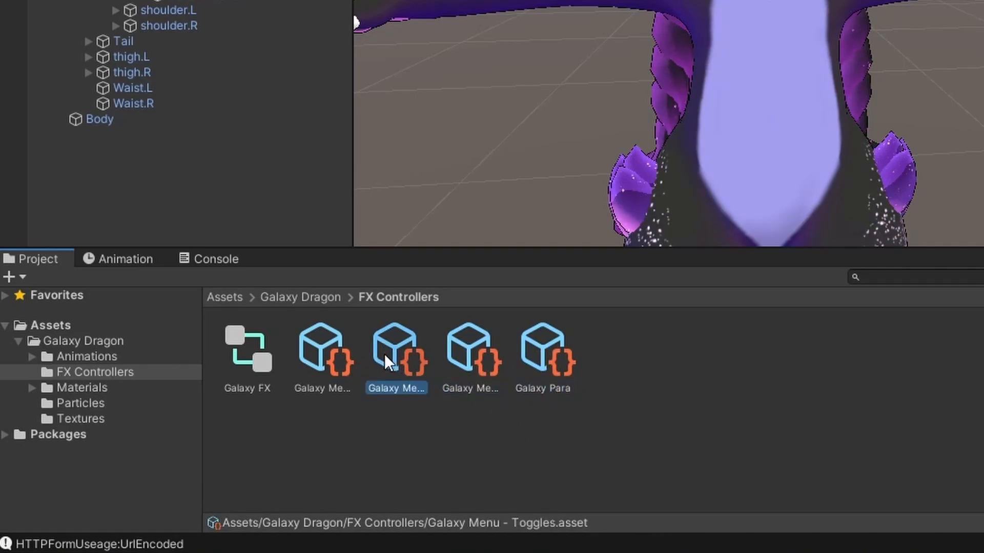
{"action": "left_click", "coordinate": [338, 348]}
{"action": "left_click", "coordinate": [471, 365]}
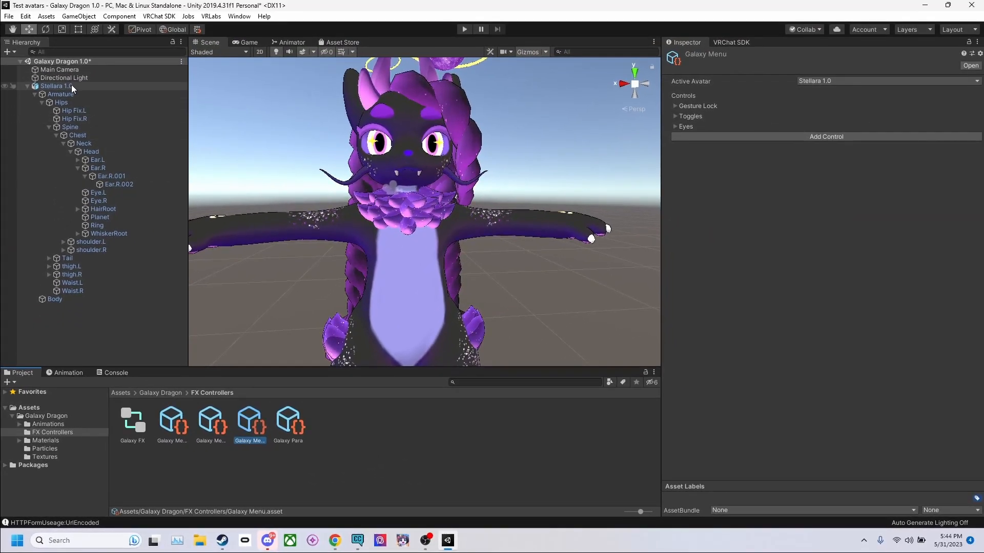
Step: Assign Galaxy Menu as Stellara 1.0's expressions menu and Galaxy Para as its expression parameters
{"action": "left_click", "coordinate": [71, 85]}
{"action": "scroll", "coordinate": [854, 338], "scroll_direction": "down", "scroll_amount": 10}
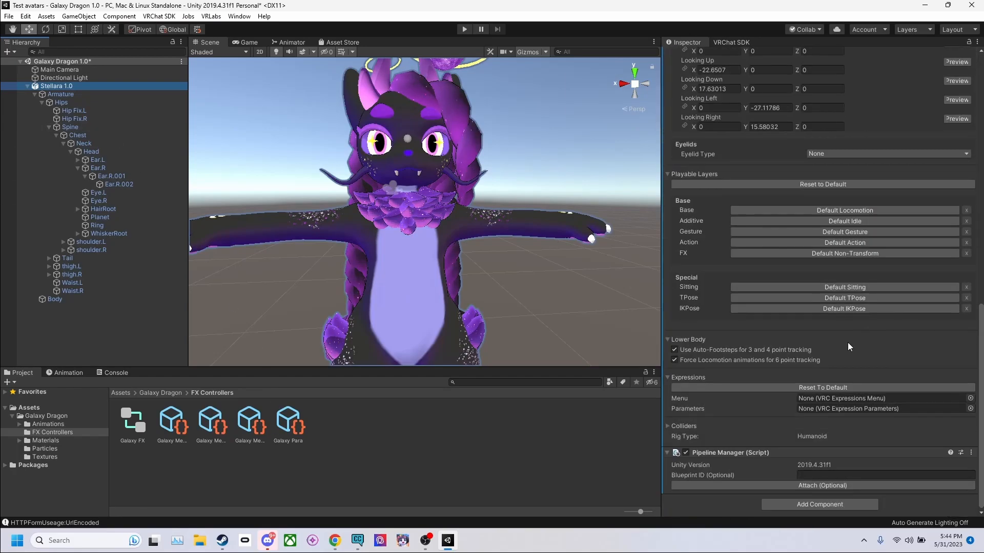
{"action": "left_click_drag", "start_coordinate": [256, 425], "coordinate": [838, 400]}
{"action": "left_click_drag", "start_coordinate": [288, 426], "coordinate": [830, 409]}
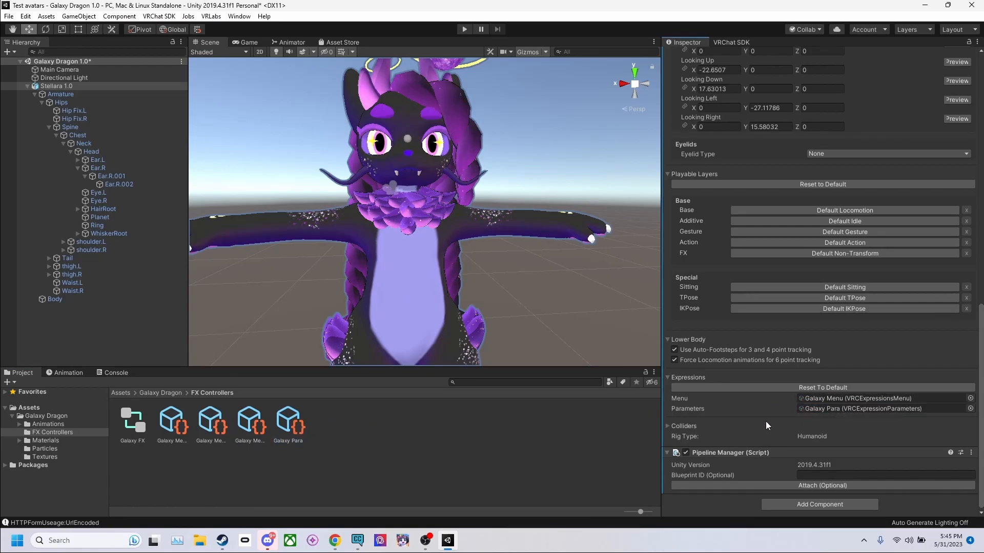
Step: Replace the descriptor's default FX playable layer with the Galaxy FX controller
{"action": "left_click", "coordinate": [137, 437]}
{"action": "left_click", "coordinate": [56, 86]}
{"action": "scroll", "coordinate": [861, 331], "scroll_direction": "down", "scroll_amount": 10}
{"action": "scroll", "coordinate": [861, 329], "scroll_direction": "down", "scroll_amount": 5}
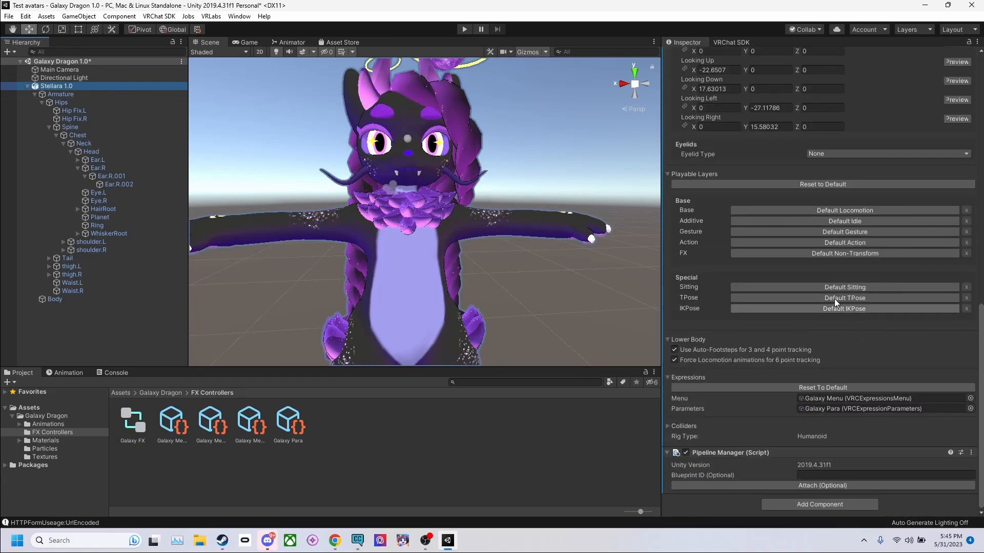
{"action": "left_click", "coordinate": [840, 254]}
{"action": "left_click_drag", "start_coordinate": [143, 448], "coordinate": [774, 250]}
Step: Add a VRC Phys Bone component to Stellara 1.0
{"action": "scroll", "coordinate": [771, 253], "scroll_direction": "up", "scroll_amount": 12}
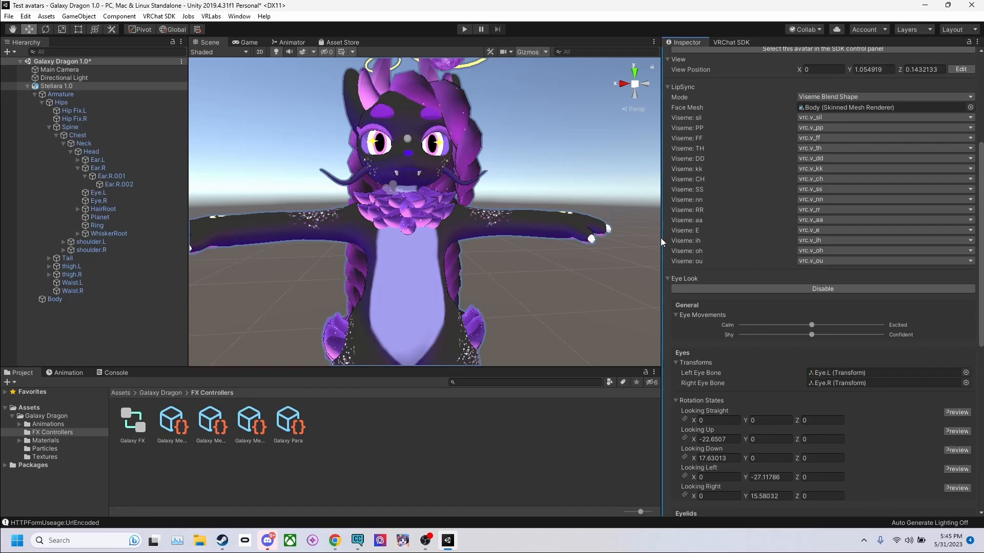
{"action": "right_click_drag", "start_coordinate": [242, 219], "coordinate": [413, 240]}
{"action": "middle_click_drag", "start_coordinate": [412, 239], "coordinate": [416, 219]}
{"action": "scroll", "coordinate": [461, 239], "scroll_direction": "down", "scroll_amount": 5}
{"action": "scroll", "coordinate": [777, 287], "scroll_direction": "down", "scroll_amount": 12}
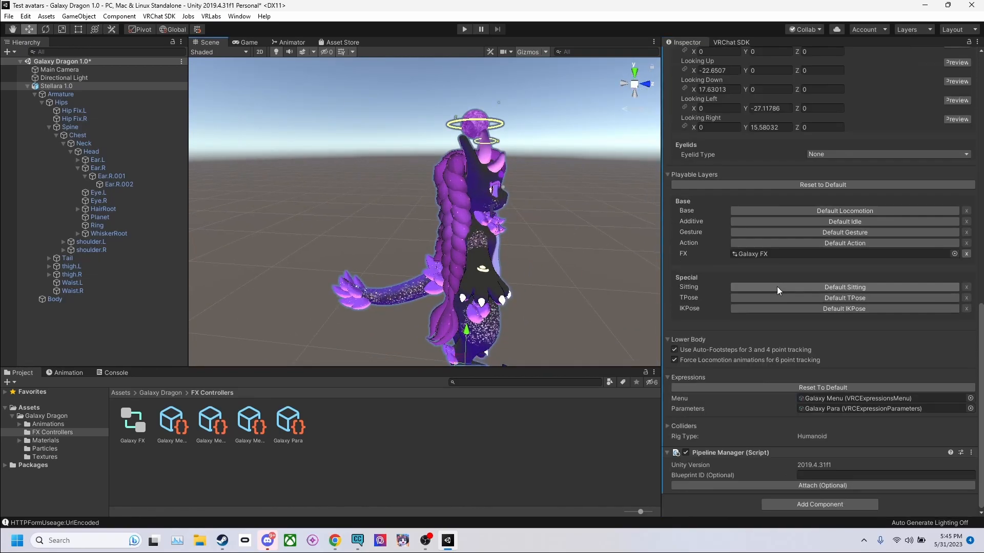
{"action": "left_click", "coordinate": [819, 504]}
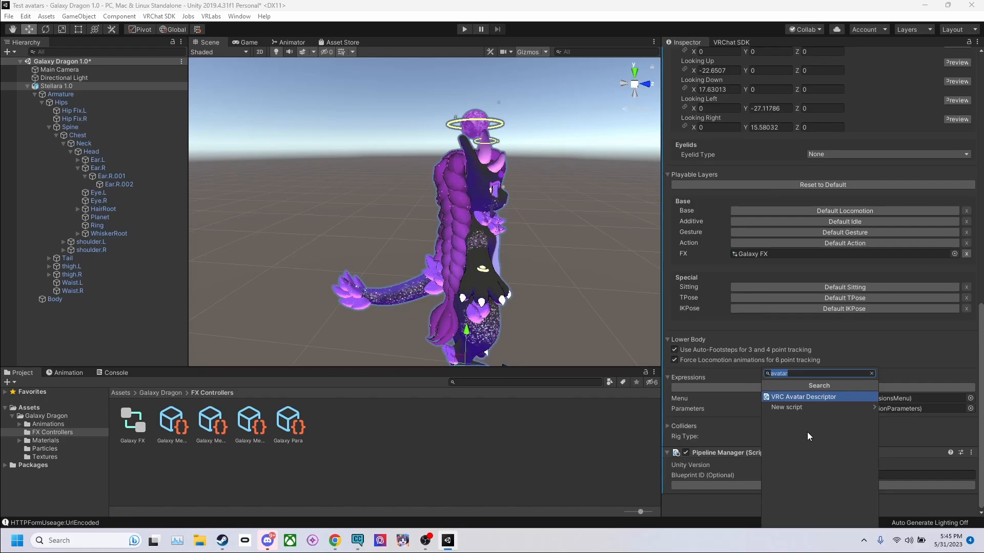
{"action": "type", "text": "phys"}
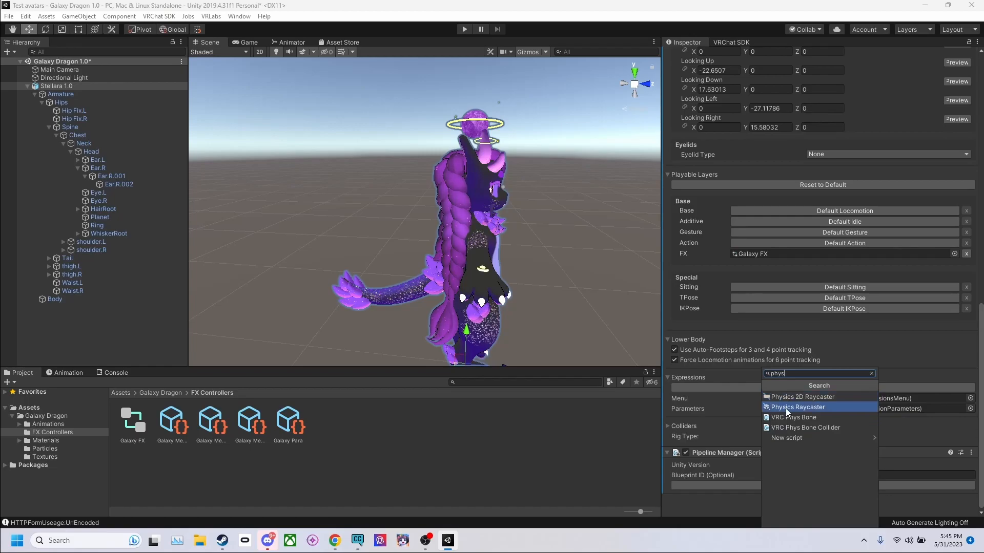
{"action": "left_click", "coordinate": [786, 416]}
Step: Set the Phys Bone's root transform to the Hair.L bone under the Head's HairRoot
{"action": "left_click_drag", "start_coordinate": [453, 190], "coordinate": [435, 235], "text": "alt"}
{"action": "scroll", "coordinate": [432, 231], "scroll_direction": "up", "scroll_amount": 5}
{"action": "scroll", "coordinate": [440, 231], "scroll_direction": "down", "scroll_amount": 5}
{"action": "left_click_drag", "start_coordinate": [475, 248], "coordinate": [433, 203], "text": "alt"}
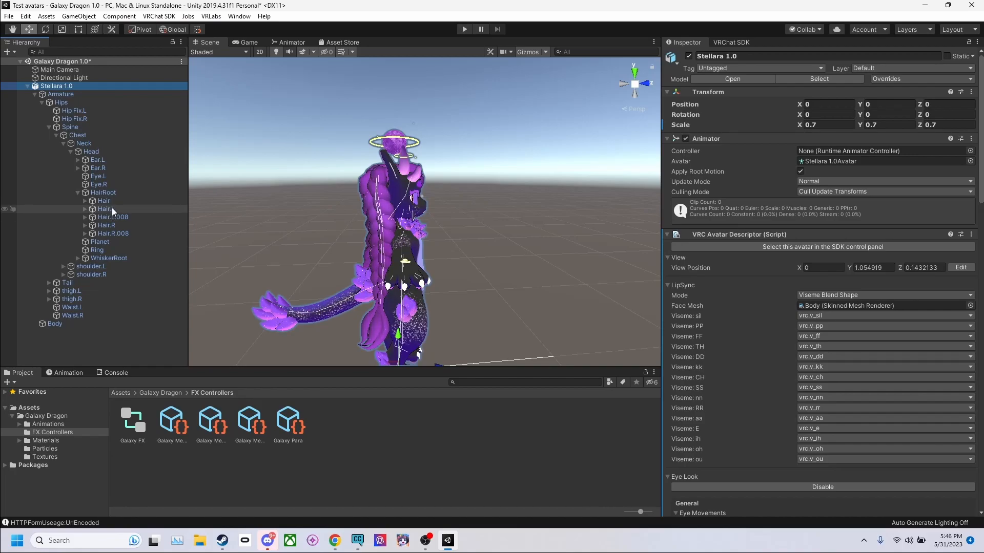
{"action": "left_click_drag", "start_coordinate": [106, 208], "coordinate": [856, 223]}
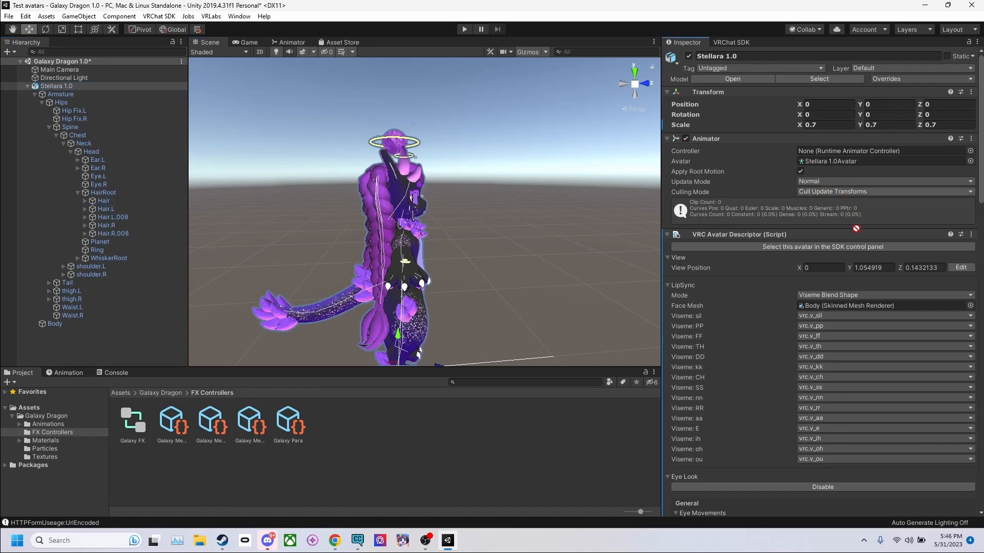
{"action": "left_click_drag", "start_coordinate": [818, 467], "coordinate": [825, 300]}
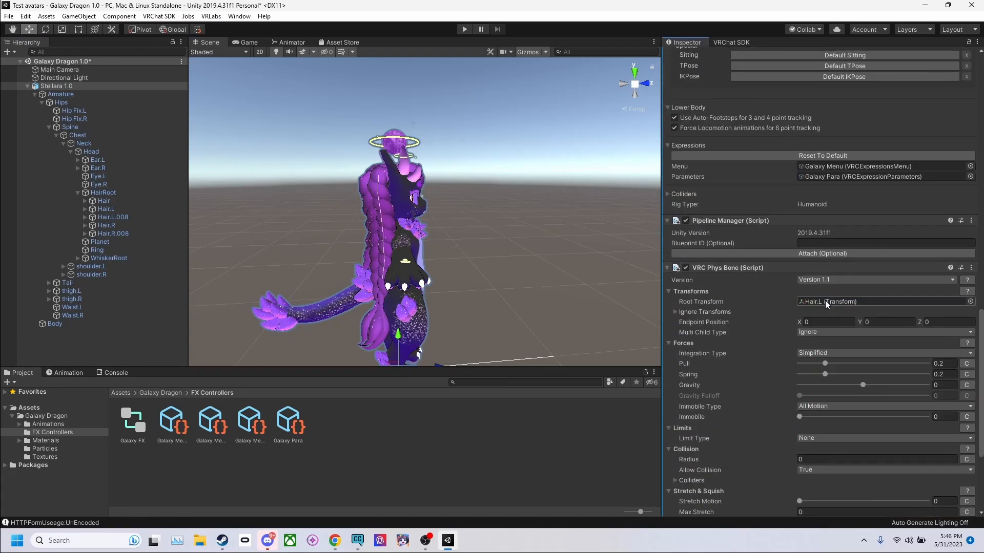
Step: Enter Play mode and move the avatar around in the Scene view to test the braid's physics
{"action": "scroll", "coordinate": [417, 257], "scroll_direction": "up", "scroll_amount": 5}
{"action": "scroll", "coordinate": [417, 257], "scroll_direction": "down", "scroll_amount": 5}
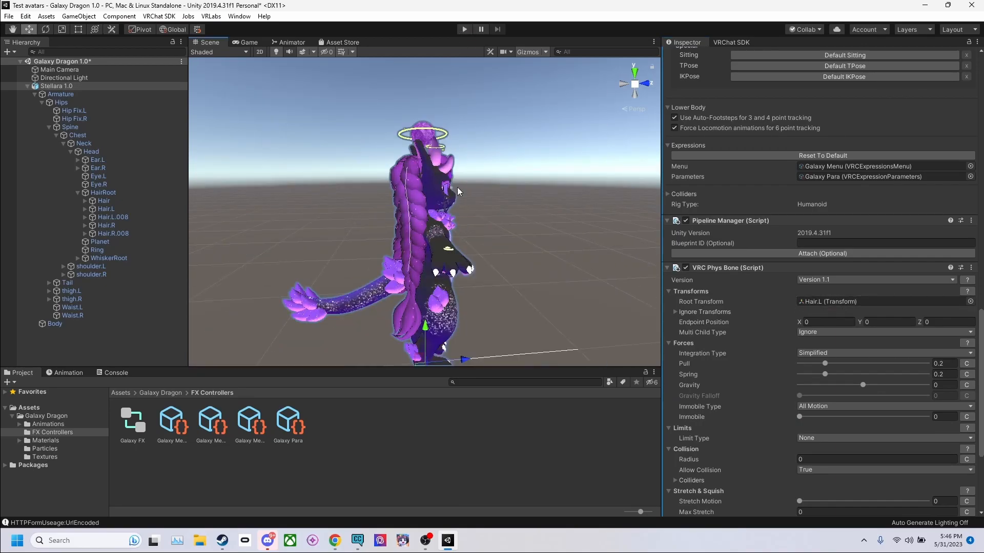
{"action": "left_click", "coordinate": [463, 30]}
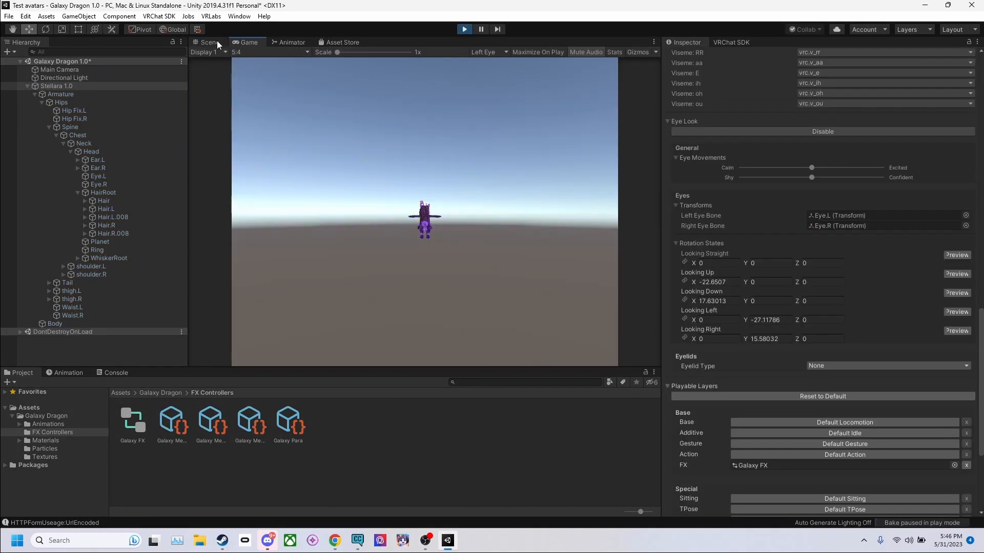
{"action": "left_click", "coordinate": [216, 42]}
{"action": "middle_click_drag", "start_coordinate": [492, 255], "coordinate": [488, 180]}
{"action": "left_click_drag", "start_coordinate": [423, 290], "coordinate": [454, 324]}
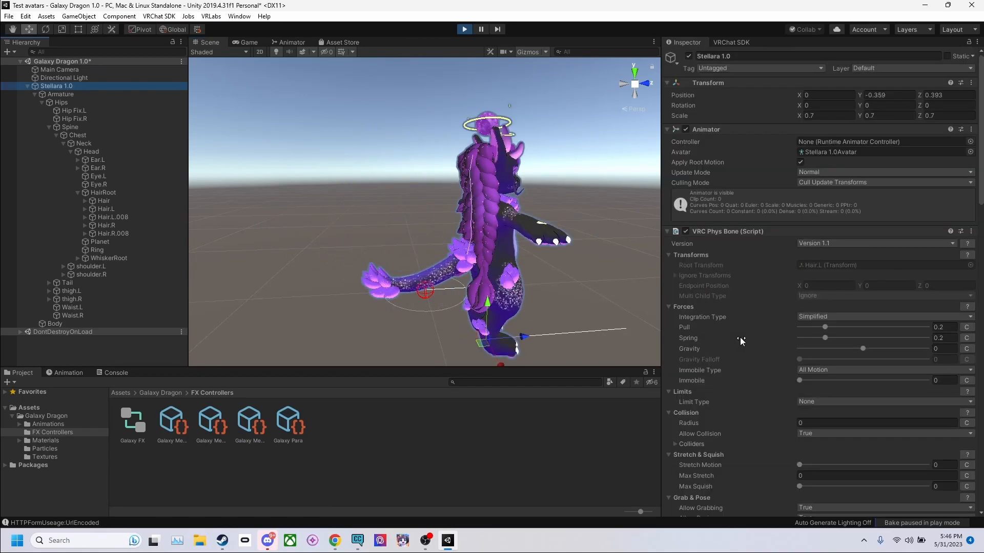
{"action": "scroll", "coordinate": [740, 337], "scroll_direction": "down", "scroll_amount": 6}
{"action": "scroll", "coordinate": [847, 180], "scroll_direction": "up", "scroll_amount": 3}
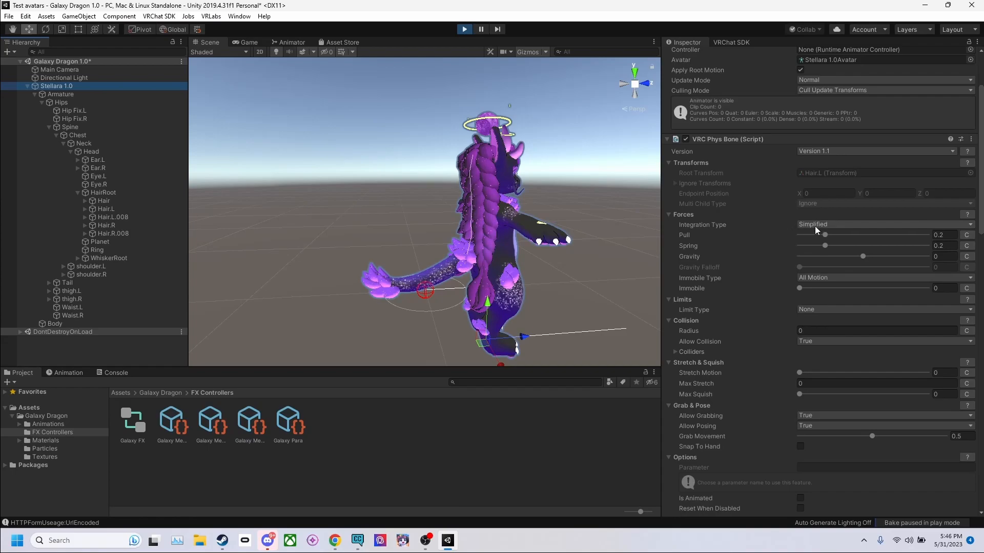
Step: Try Pull 0.068 with Spring 0.055, and Pull 0.55 with Spring 0.602, by moving the avatar, and leave Play mode
{"action": "left_click_drag", "start_coordinate": [825, 236], "coordinate": [858, 234]}
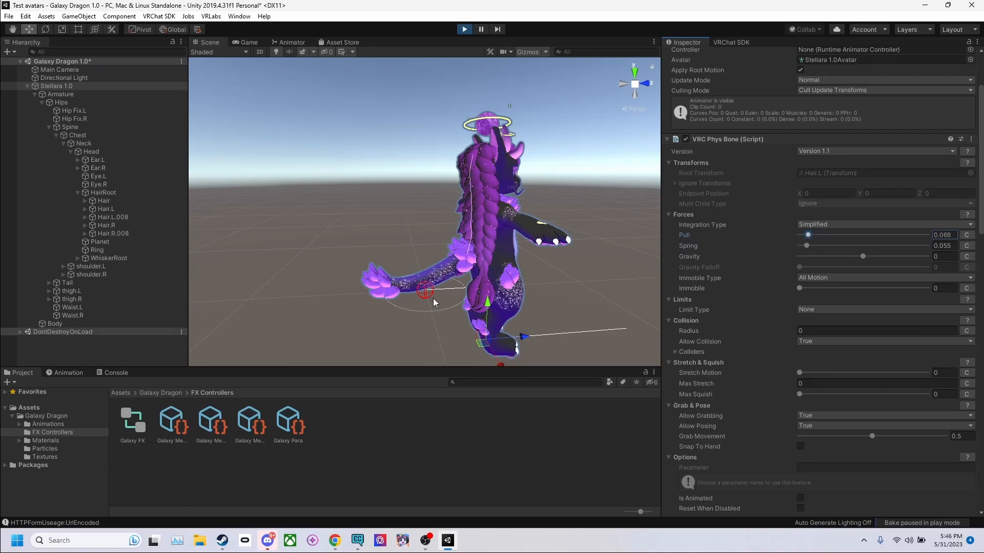
{"action": "left_click_drag", "start_coordinate": [482, 343], "coordinate": [420, 336]}
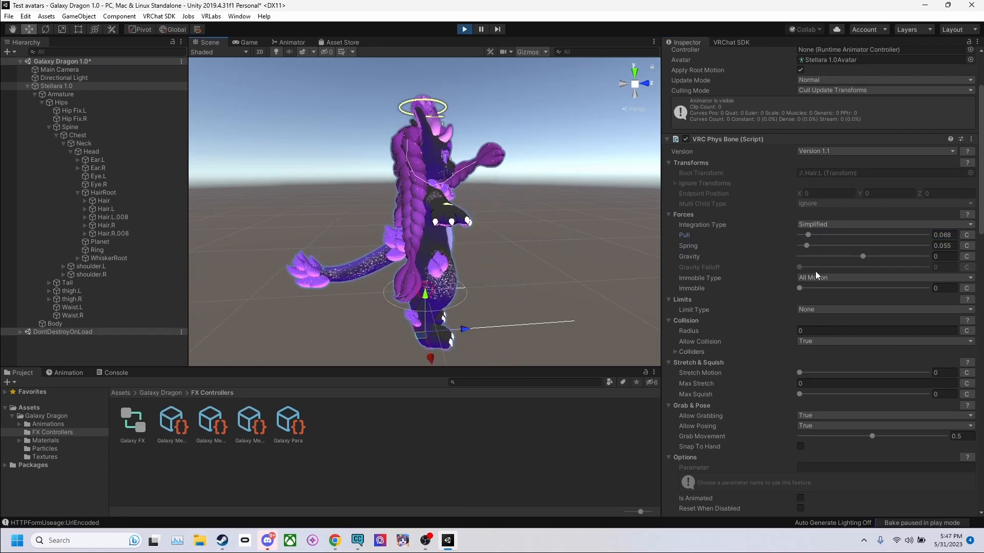
{"action": "left_click_drag", "start_coordinate": [807, 245], "coordinate": [874, 243]}
{"action": "left_click_drag", "start_coordinate": [420, 335], "coordinate": [460, 338]}
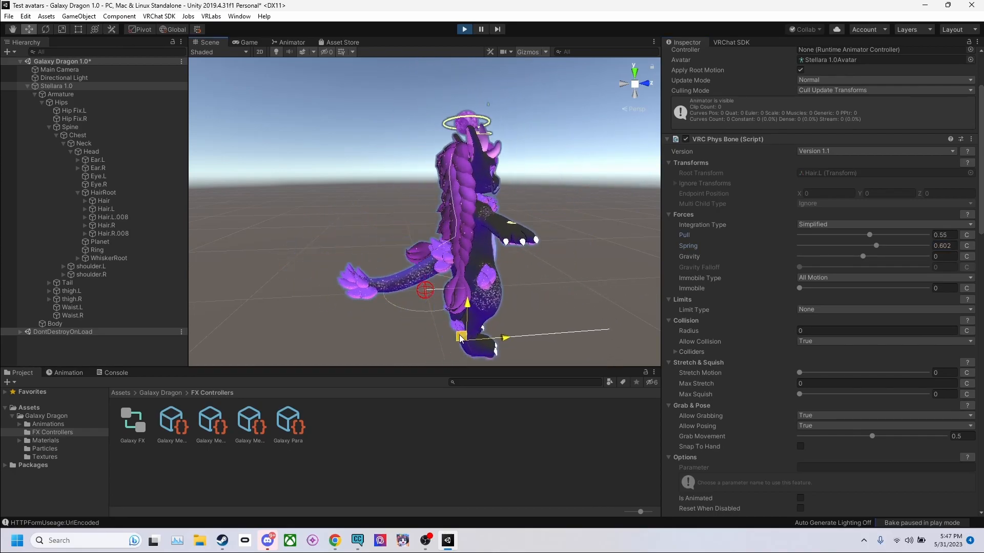
{"action": "key", "text": "ctrl+p"}
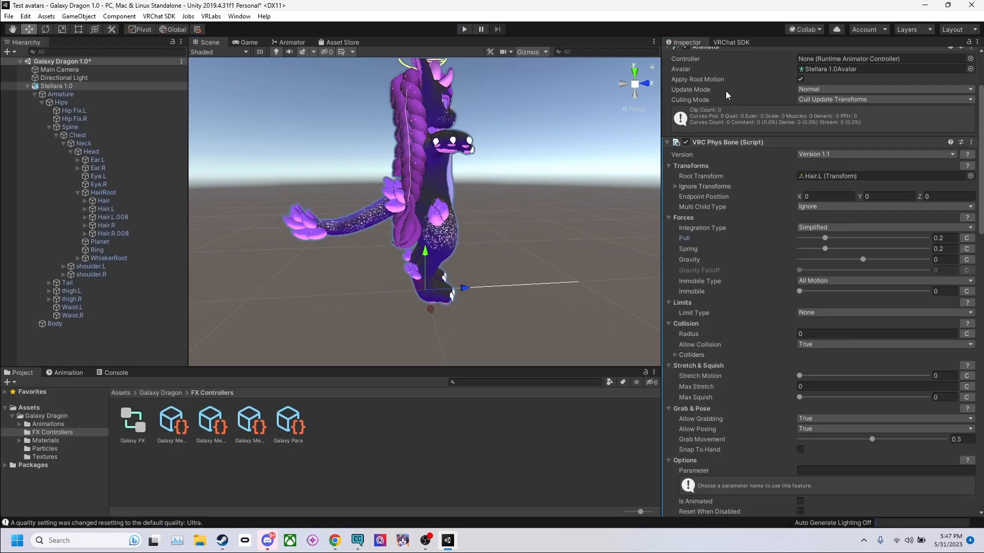
Step: Build and publish the Stellara 1.0 avatar for Windows with the VRChat SDK builder
{"action": "scroll", "coordinate": [503, 180], "scroll_direction": "up", "scroll_amount": 3}
{"action": "middle_click_drag", "start_coordinate": [502, 180], "coordinate": [503, 211]}
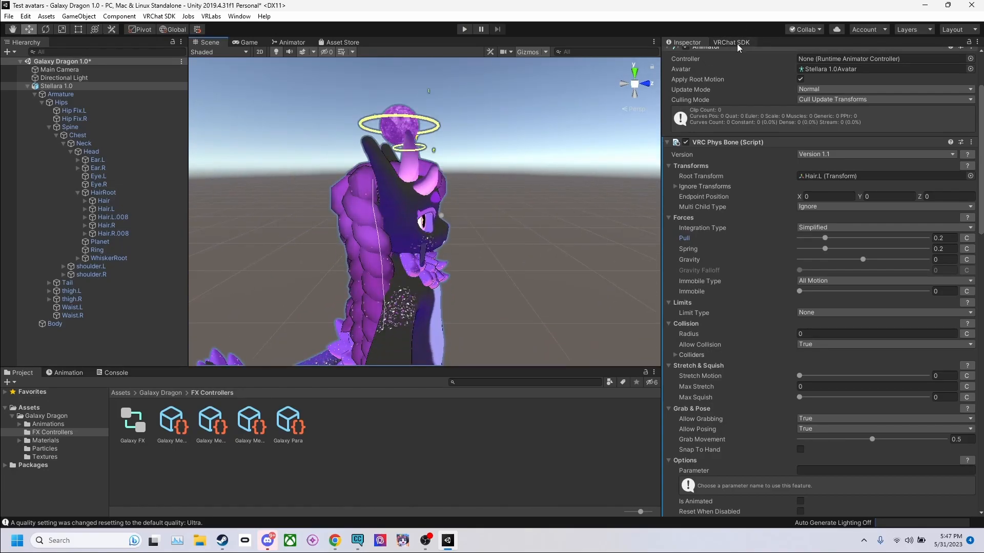
{"action": "left_click", "coordinate": [732, 43]}
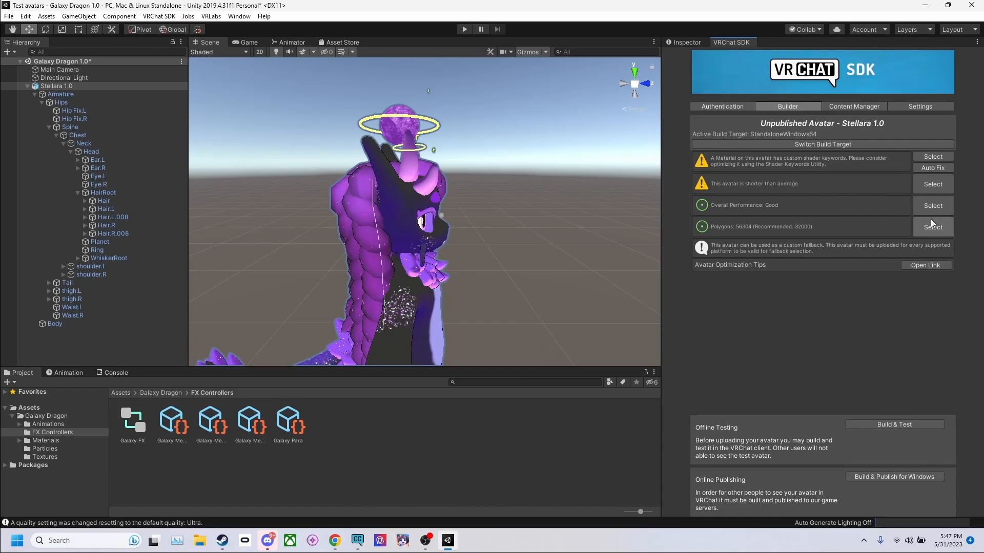
{"action": "left_click", "coordinate": [916, 475]}
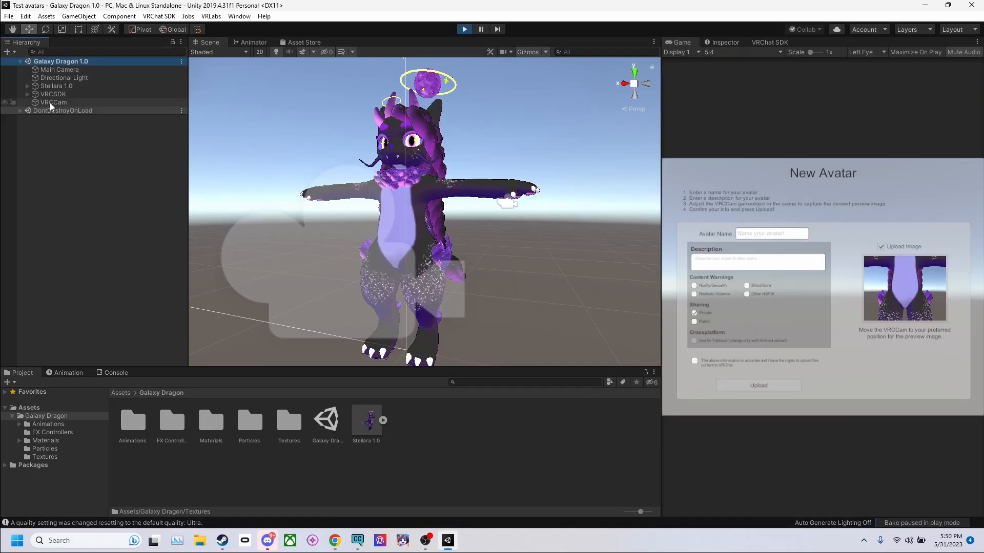
Step: Move the VRCCam up and closer so the upload preview image frames the avatar's face
{"action": "left_click", "coordinate": [50, 102]}
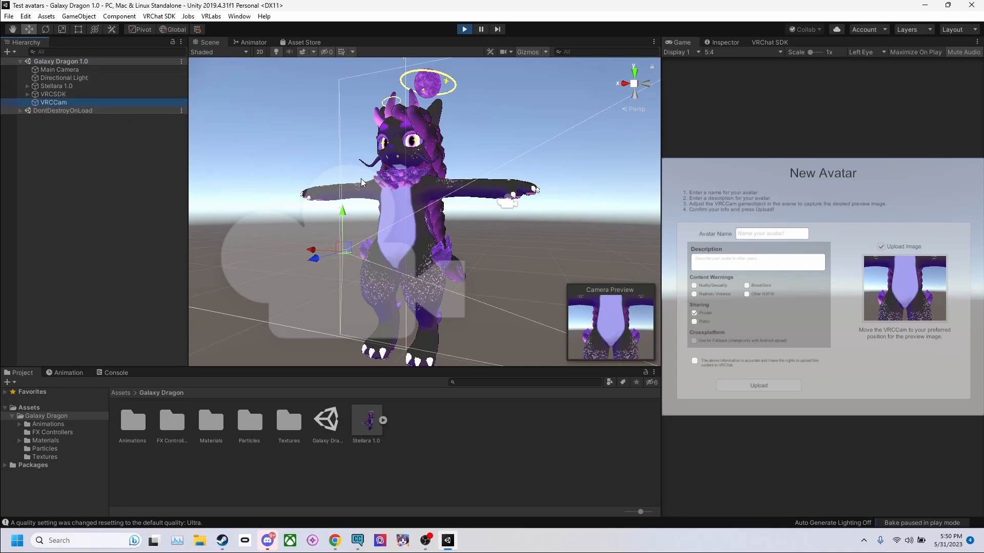
{"action": "left_click_drag", "start_coordinate": [343, 221], "coordinate": [367, 74]}
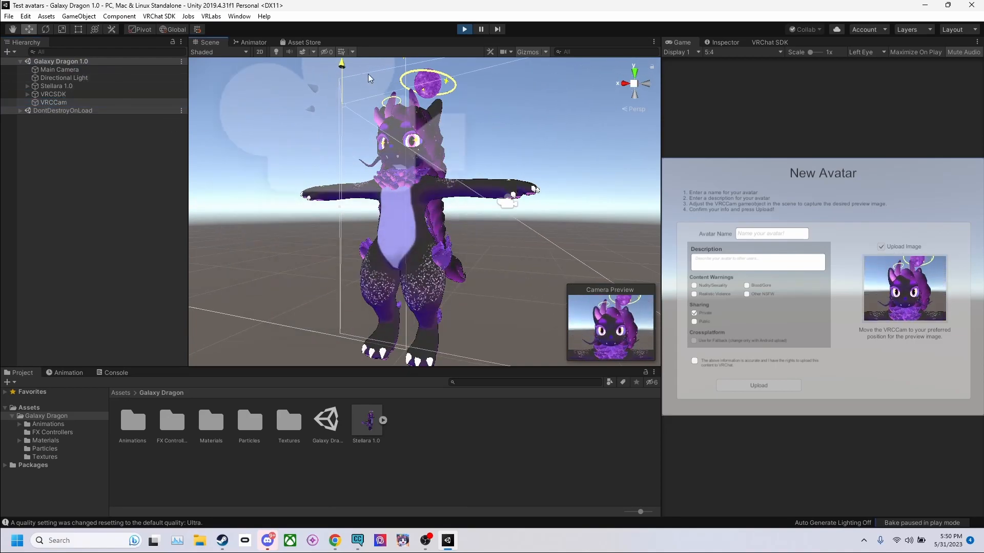
{"action": "left_click_drag", "start_coordinate": [342, 111], "coordinate": [414, 176]}
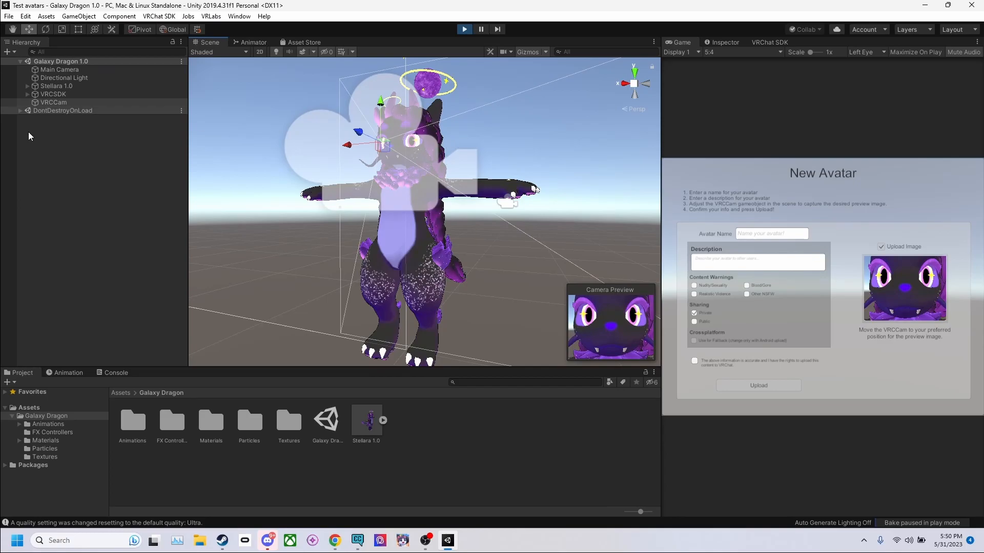
Step: Add a 3D plane to the scene and rotate it upright behind the avatar as a thumbnail backdrop
{"action": "right_click", "coordinate": [60, 60]}
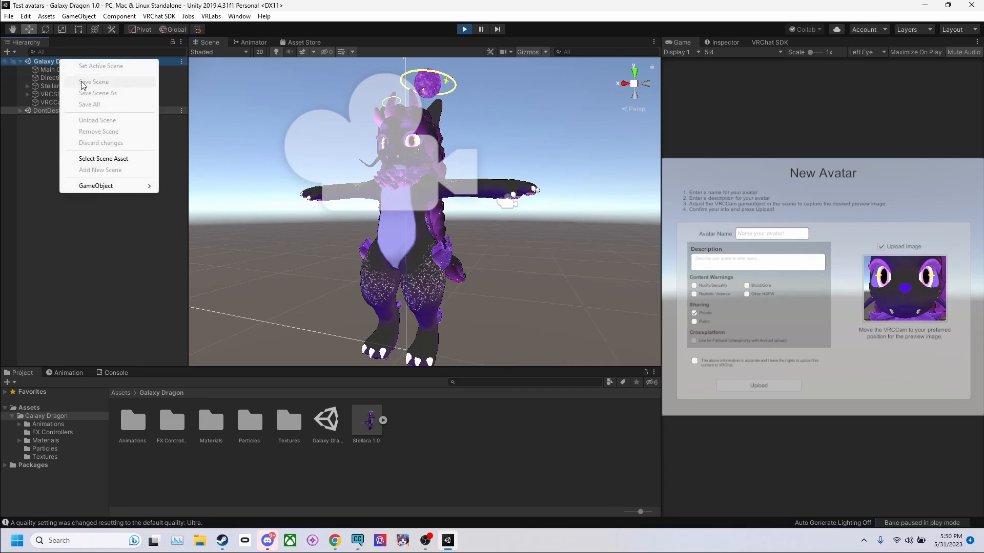
{"action": "left_click", "coordinate": [48, 67]}
{"action": "left_click", "coordinate": [10, 52]}
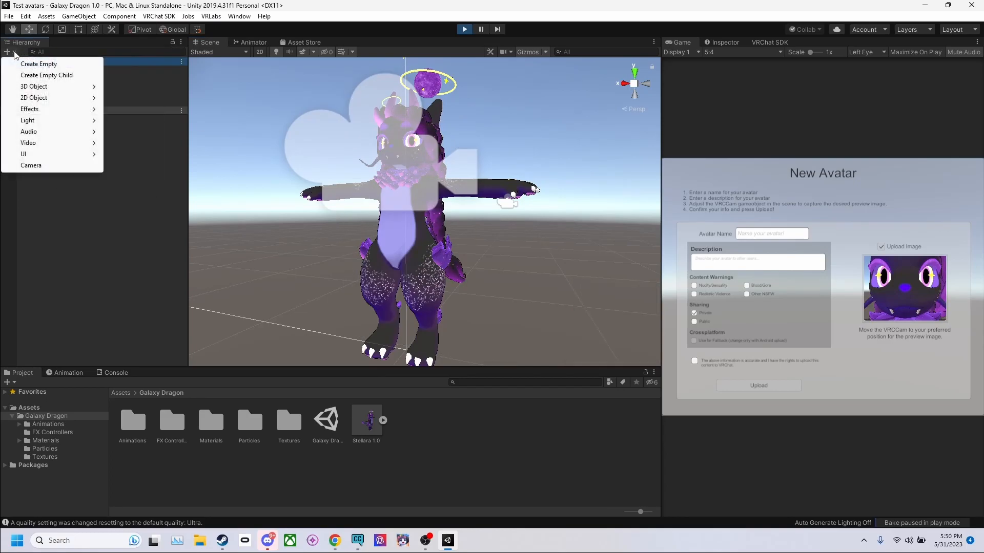
{"action": "mouse_move", "coordinate": [42, 88]}
{"action": "left_click", "coordinate": [142, 132]}
{"action": "left_click_drag", "start_coordinate": [419, 215], "coordinate": [420, 293]}
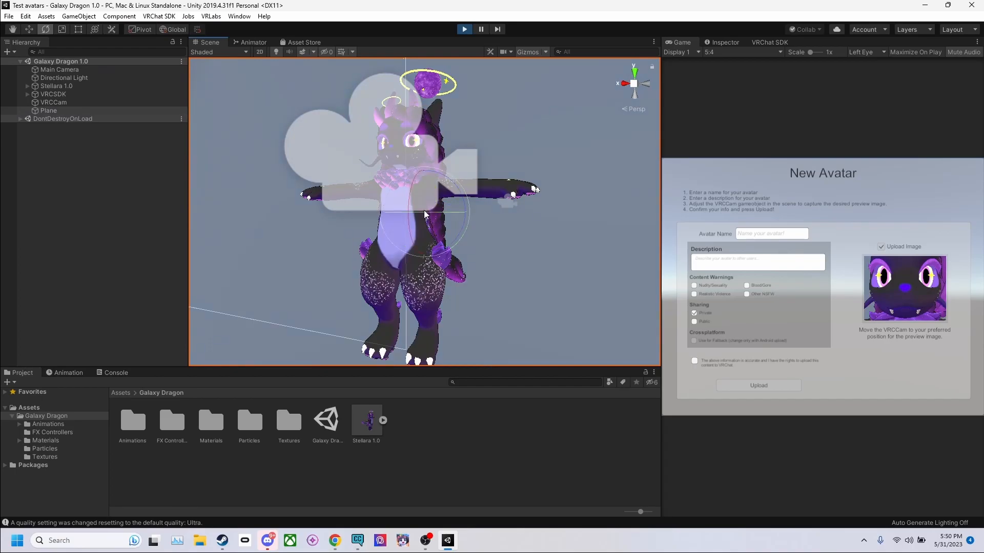
{"action": "scroll", "coordinate": [424, 224], "scroll_direction": "down", "scroll_amount": 5}
{"action": "scroll", "coordinate": [449, 194], "scroll_direction": "up", "scroll_amount": 2}
{"action": "middle_click_drag", "start_coordinate": [450, 195], "coordinate": [342, 254]}
{"action": "scroll", "coordinate": [355, 213], "scroll_direction": "down", "scroll_amount": 4}
{"action": "middle_click_drag", "start_coordinate": [385, 222], "coordinate": [418, 210]}
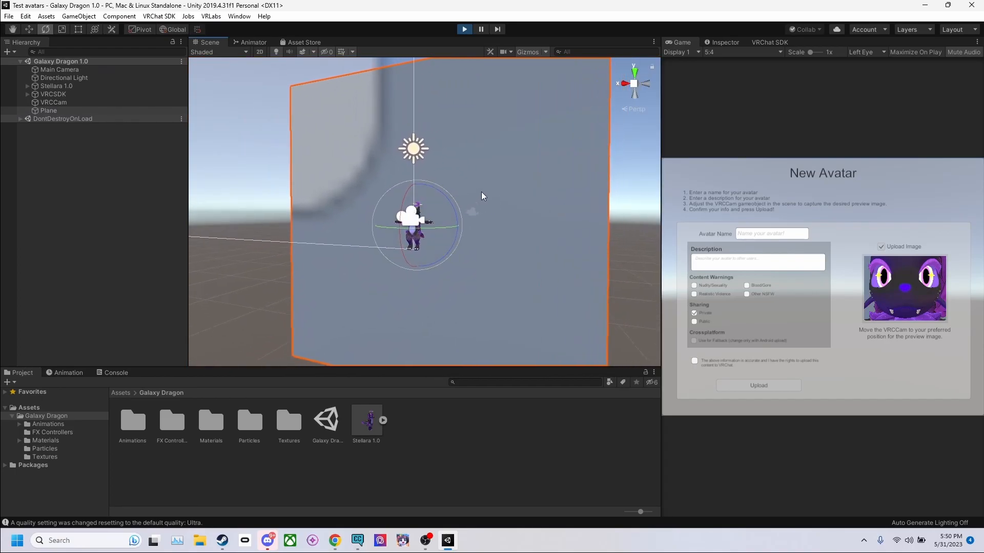
Step: Apply the Card material from Galaxy Dragon's Materials folder to the upright plane
{"action": "left_click", "coordinate": [293, 435]}
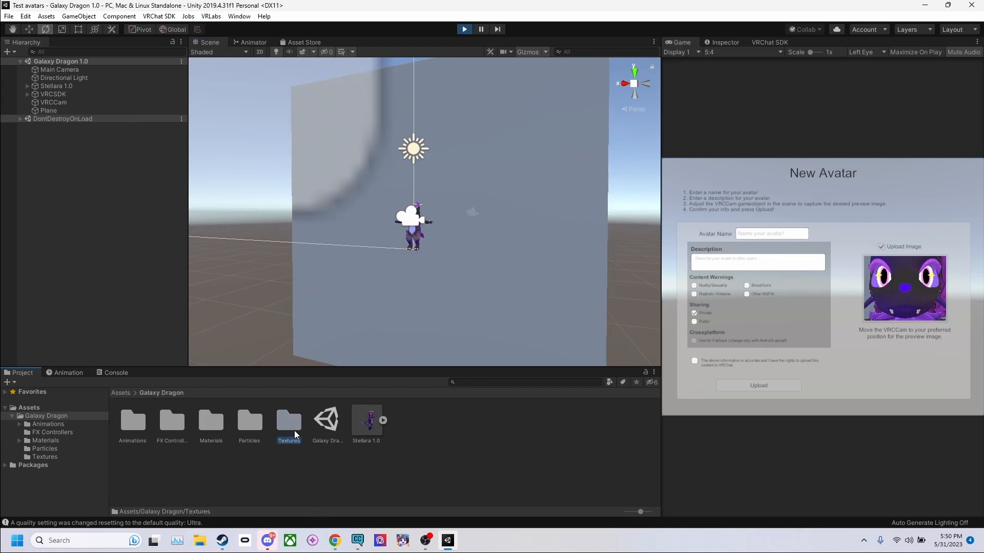
{"action": "double_click", "coordinate": [291, 424]}
{"action": "left_click", "coordinate": [179, 393]}
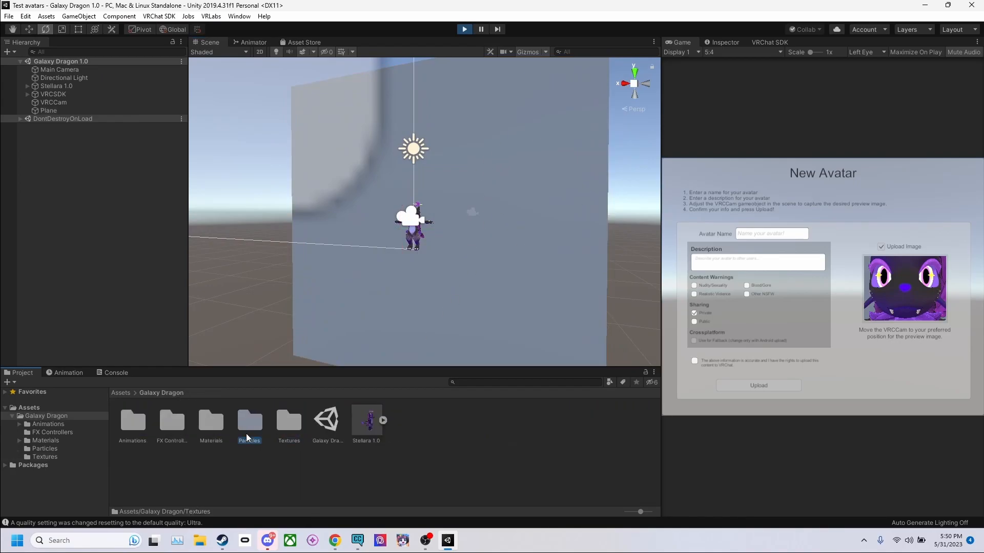
{"action": "double_click", "coordinate": [246, 431]}
Step: Move the VRCCam to frame the plane's picture as the preview image, and accept the content rights statement
{"action": "left_click", "coordinate": [71, 102]}
{"action": "key", "text": "w"}
{"action": "left_click_drag", "start_coordinate": [432, 235], "coordinate": [454, 233]}
{"action": "left_click_drag", "start_coordinate": [450, 199], "coordinate": [537, 276]}
{"action": "left_click", "coordinate": [712, 365]}
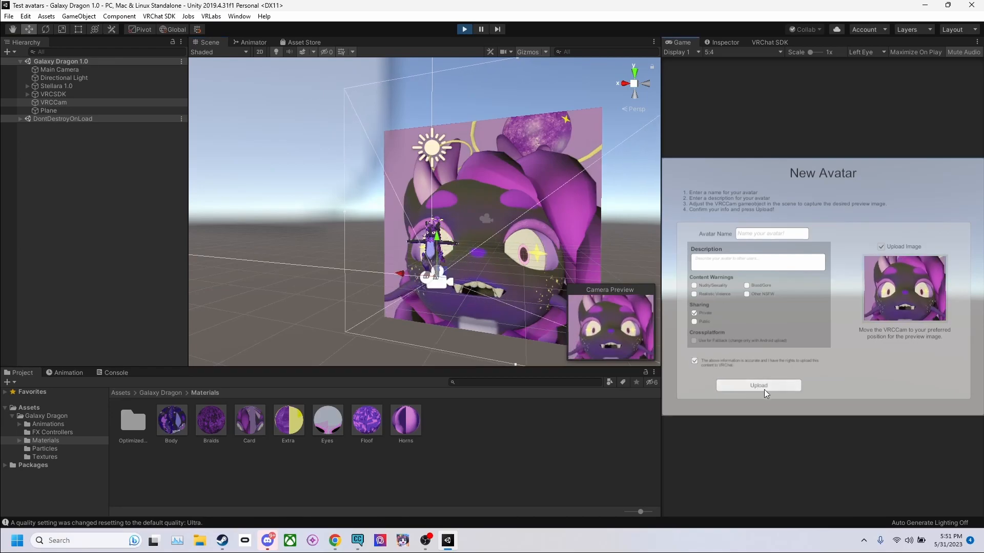